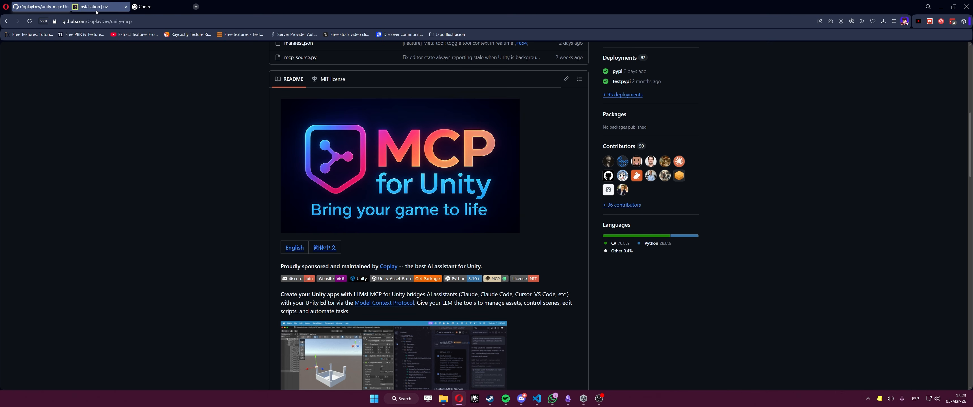
Download the Codex Windows app installer, Codex Installer.exe, through the Codex web page and run it.
{"action": "left_click", "coordinate": [149, 7]}
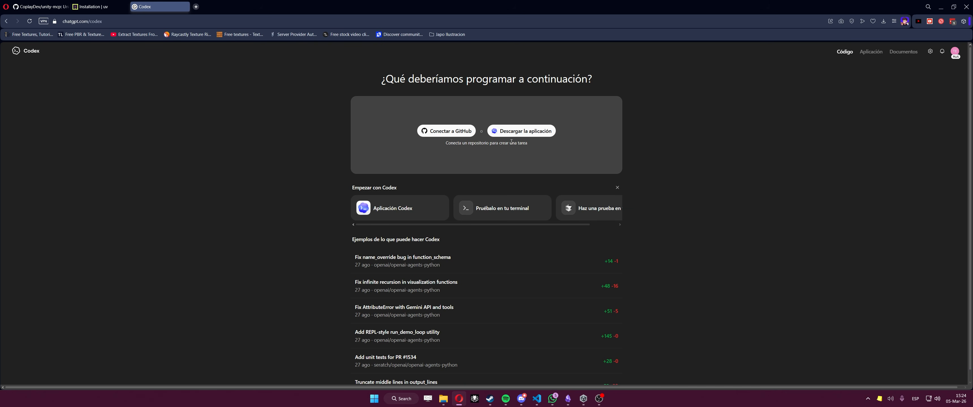
{"action": "left_click", "coordinate": [533, 133]}
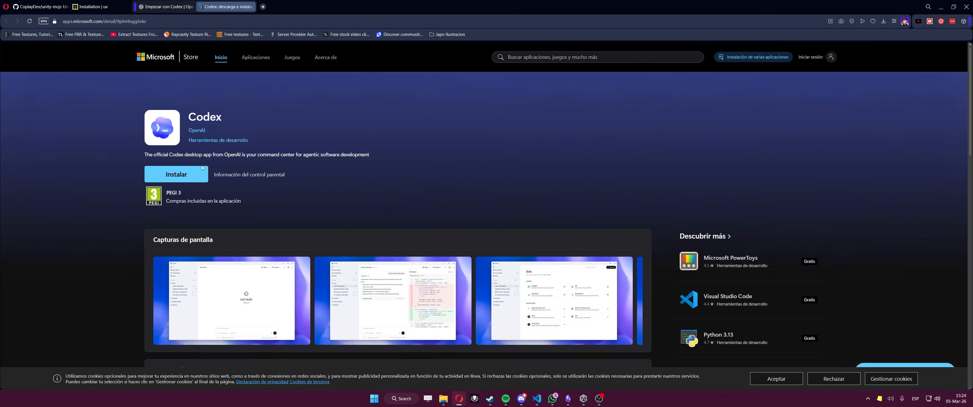
{"action": "left_click", "coordinate": [185, 178]}
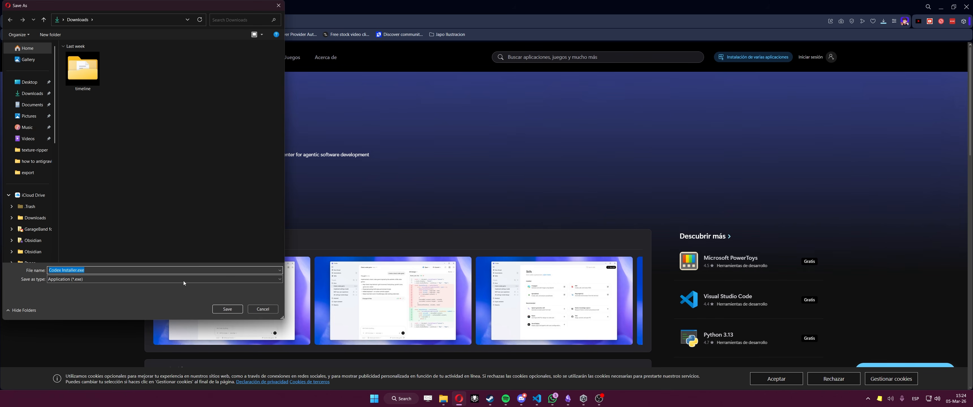
{"action": "left_click", "coordinate": [227, 307]}
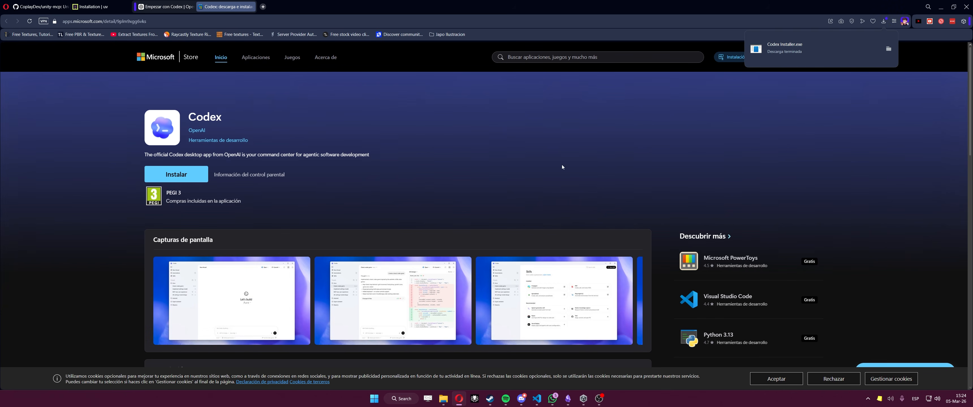
{"action": "left_click", "coordinate": [803, 46]}
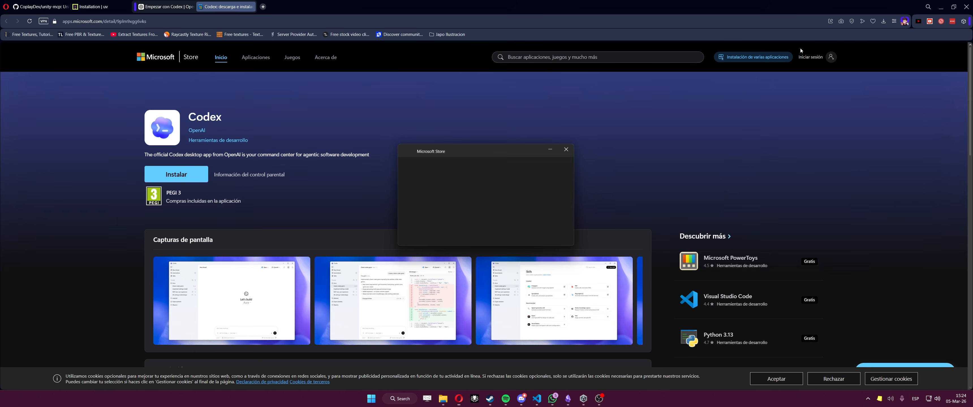
{"action": "left_click_drag", "start_coordinate": [477, 149], "coordinate": [465, 149]}
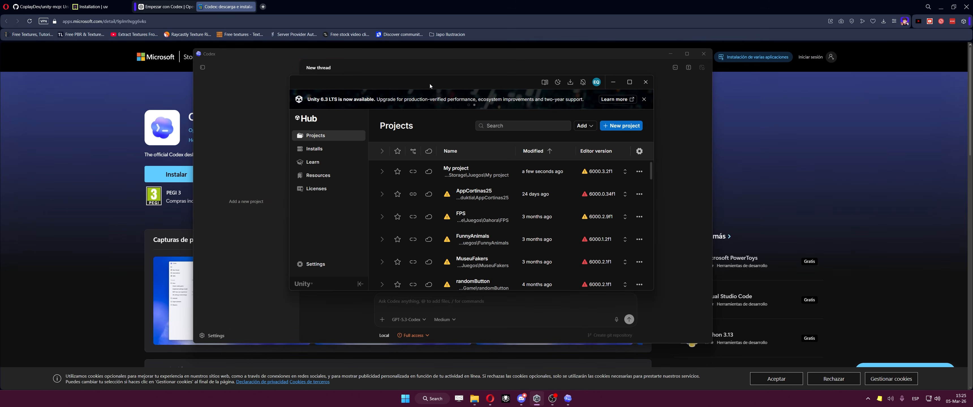
In Unity Hub, create a local Universal 3D project named UnityTestProject with editor version 6000.3.9f1.
{"action": "left_click", "coordinate": [616, 126]}
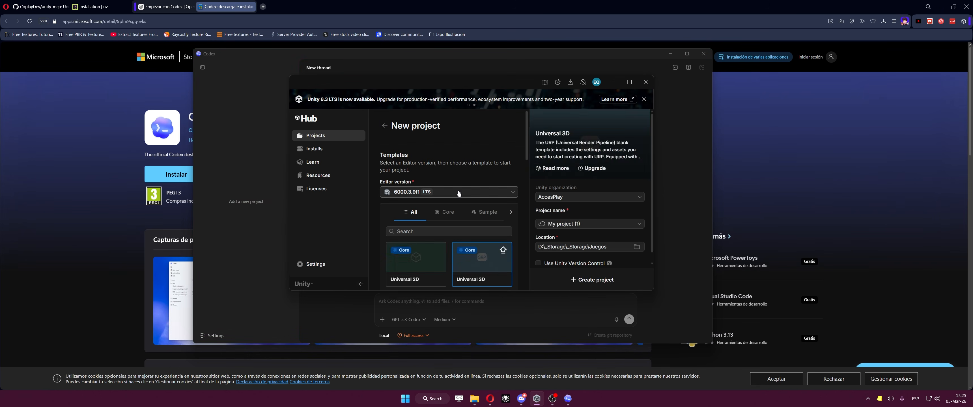
{"action": "scroll", "coordinate": [422, 236], "scroll_direction": "down", "scroll_amount": 3}
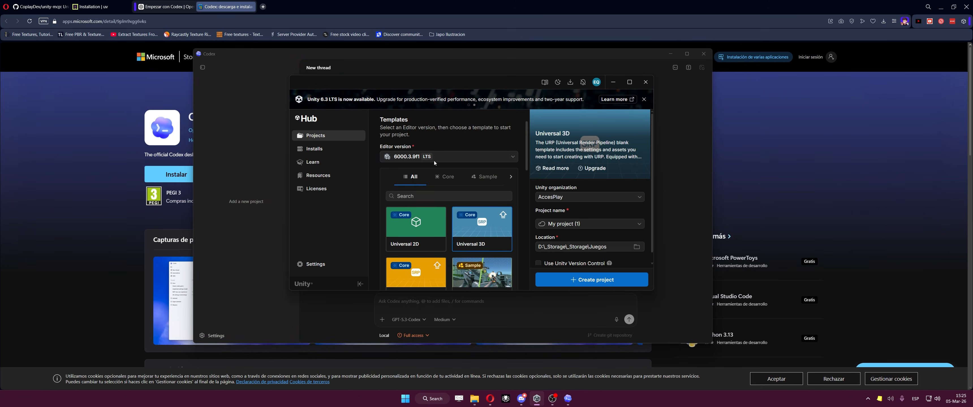
{"action": "scroll", "coordinate": [422, 236], "scroll_direction": "up", "scroll_amount": 3}
{"action": "left_click", "coordinate": [588, 224]}
{"action": "type", "text": "UnityTestProject"}
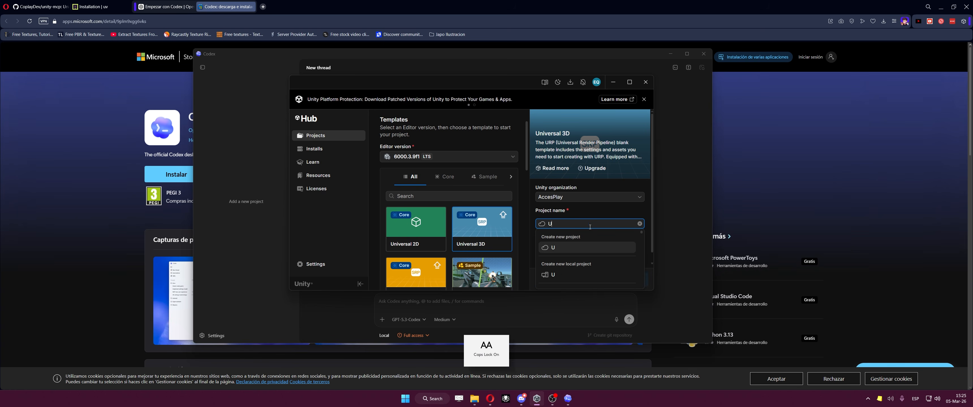
{"action": "left_click", "coordinate": [560, 272]}
{"action": "scroll", "coordinate": [560, 264], "scroll_direction": "down", "scroll_amount": 1}
{"action": "left_click", "coordinate": [557, 279]}
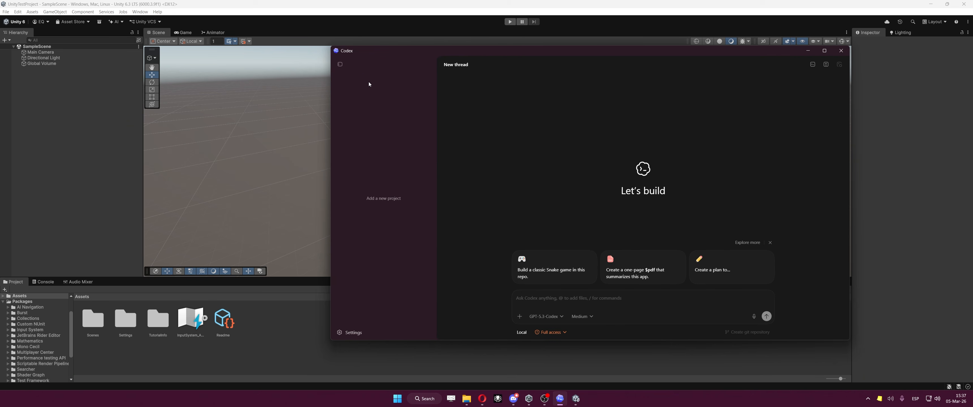
Add the UnityTestProject folder as a new project in Codex and collapse its thread list.
{"action": "left_click_drag", "start_coordinate": [378, 52], "coordinate": [253, 51]}
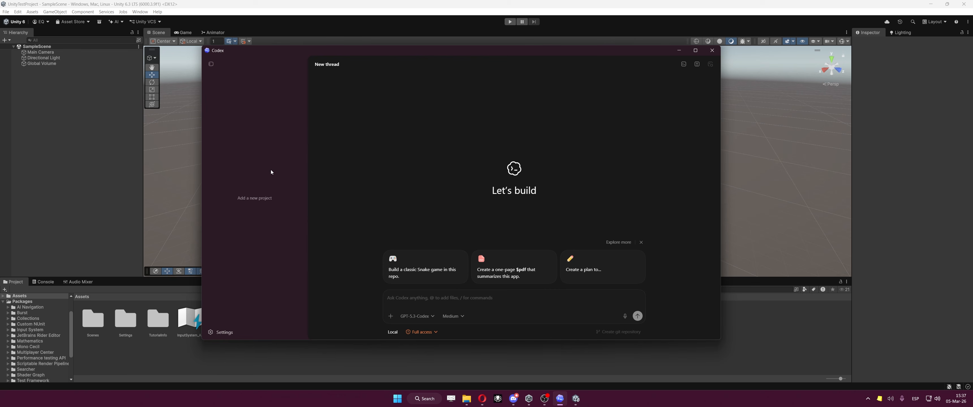
{"action": "left_click", "coordinate": [264, 198]}
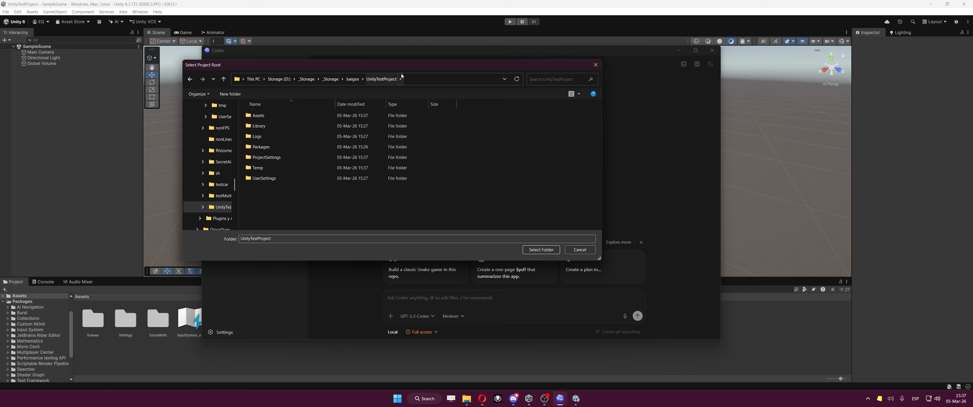
{"action": "left_click_drag", "start_coordinate": [413, 66], "coordinate": [426, 69]}
{"action": "left_click", "coordinate": [539, 256]}
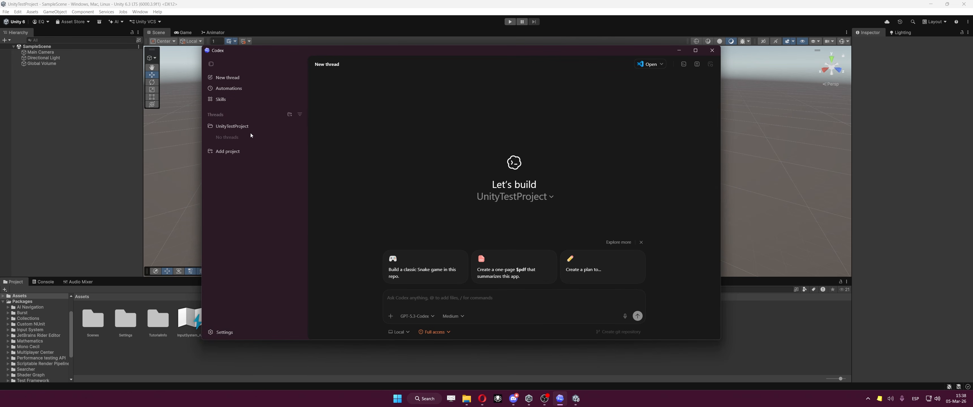
{"action": "left_click", "coordinate": [244, 127]}
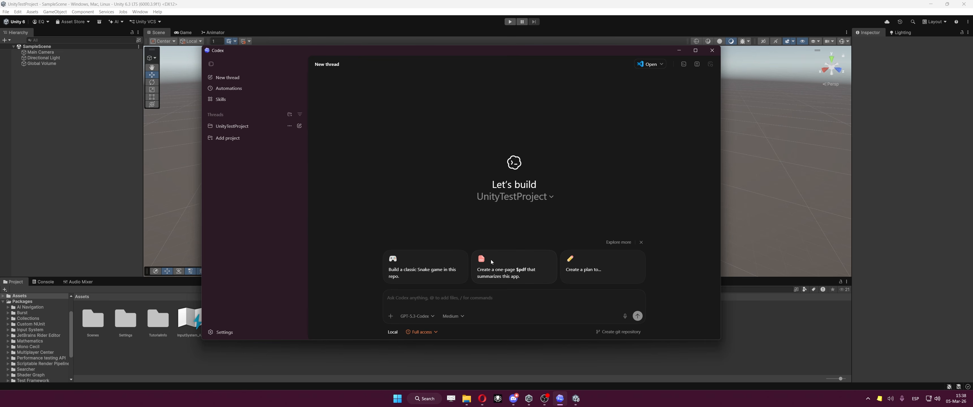
Send Codex the suggested prompt for a one-page PDF summarizing the app, and close the generated PDF after viewing it.
{"action": "left_click", "coordinate": [493, 298]}
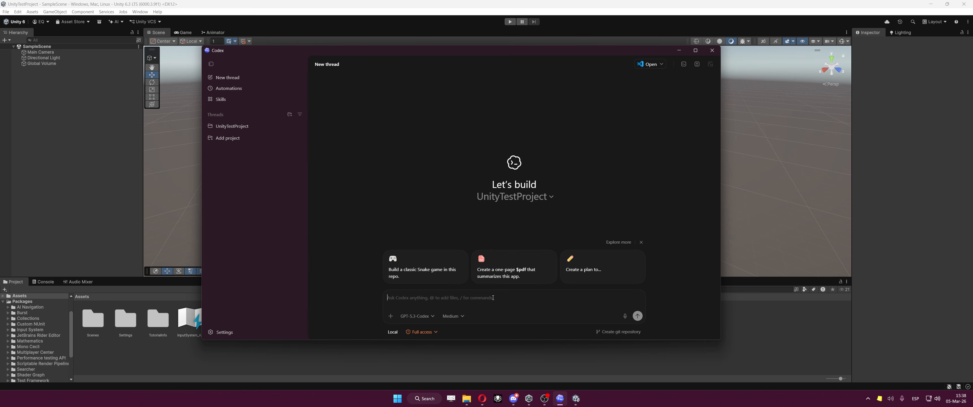
{"action": "left_click", "coordinate": [505, 277]}
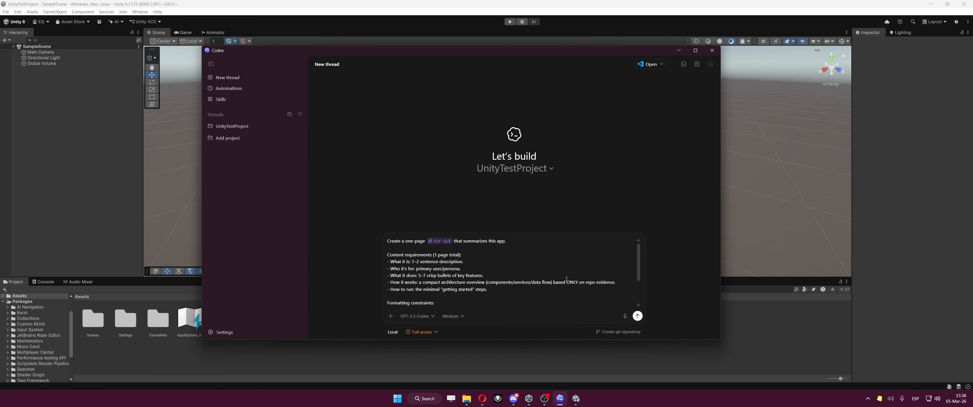
{"action": "scroll", "coordinate": [575, 288], "scroll_direction": "down", "scroll_amount": 2}
{"action": "key", "text": "Return"}
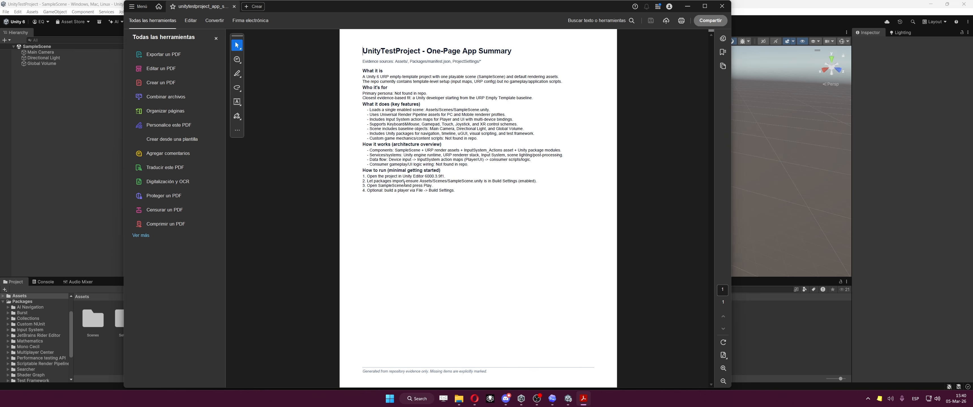
{"action": "left_click", "coordinate": [722, 6]}
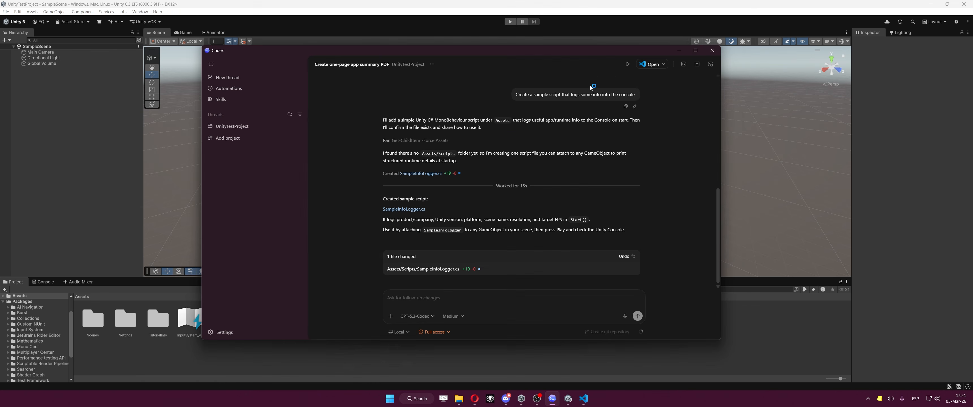
Choose IntelliJ IDEA as the editor for opening the project from the Codex thread.
{"action": "left_click", "coordinate": [663, 64]}
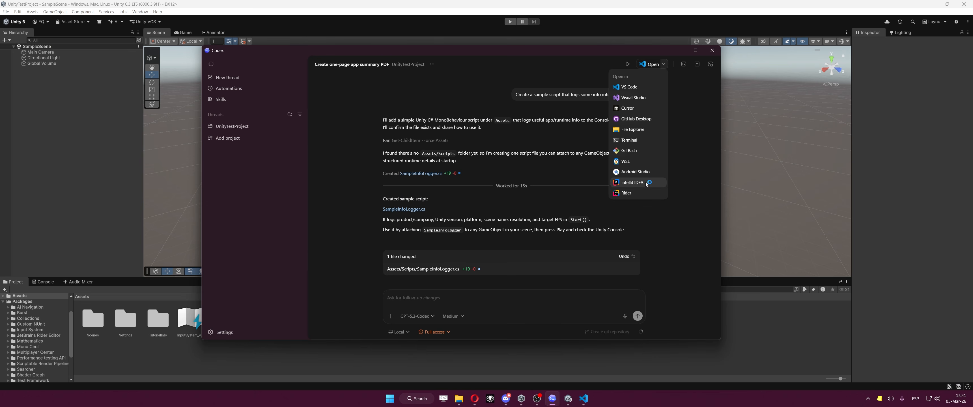
{"action": "left_click", "coordinate": [642, 182]}
{"action": "left_click", "coordinate": [659, 67]}
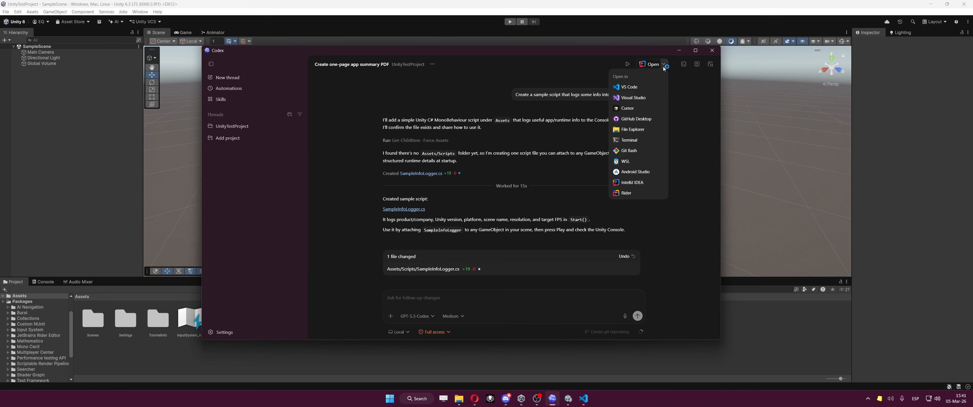
{"action": "left_click", "coordinate": [639, 186]}
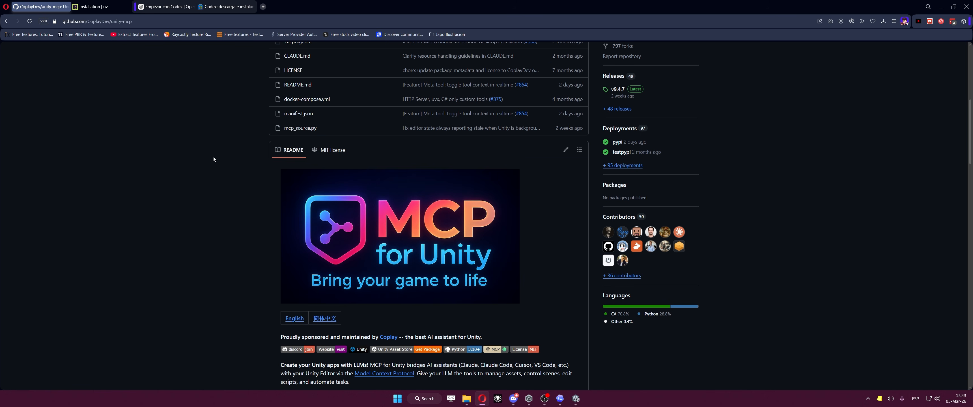
Copy the main-branch git URL of the MCP for Unity package from the Quick Start section of the unity-mcp README.
{"action": "scroll", "coordinate": [170, 196], "scroll_direction": "down", "scroll_amount": 6}
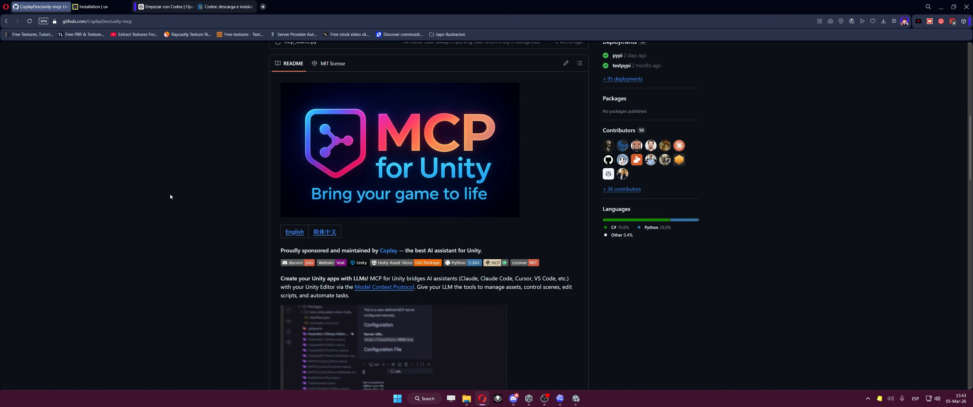
{"action": "scroll", "coordinate": [170, 196], "scroll_direction": "down", "scroll_amount": 5}
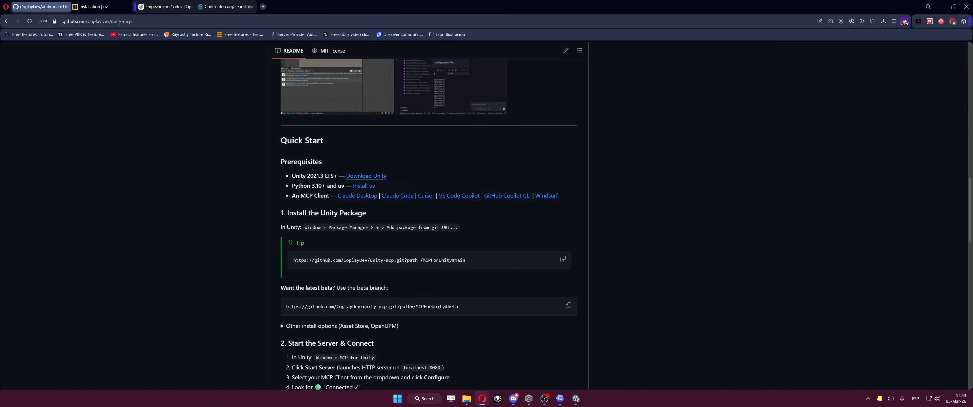
{"action": "left_click_drag", "start_coordinate": [294, 260], "coordinate": [465, 264]}
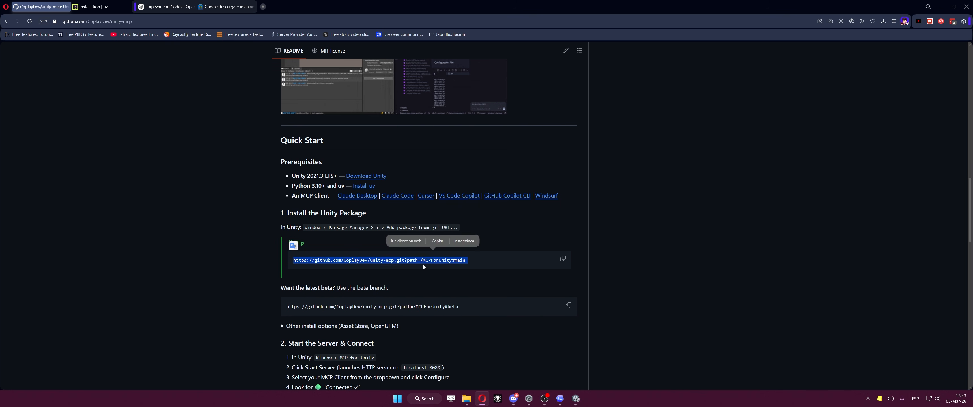
{"action": "left_click", "coordinate": [422, 264]}
{"action": "left_click", "coordinate": [560, 260]}
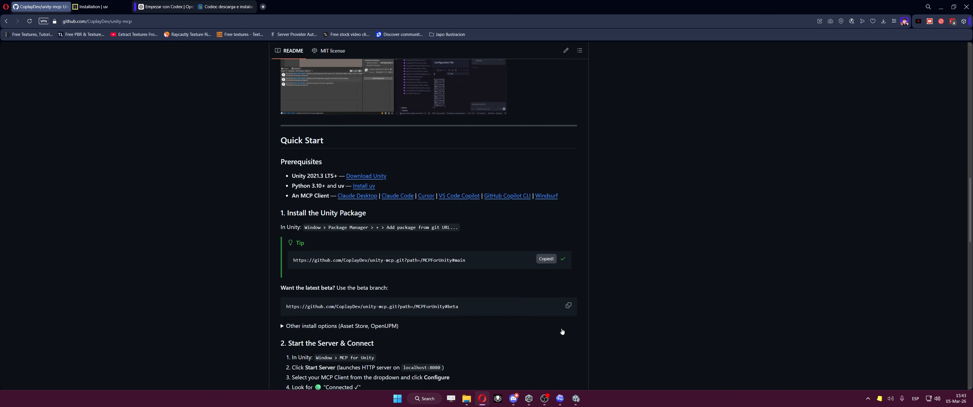
Switch to the Unity editor and open the Package Manager.
{"action": "left_click", "coordinate": [576, 398]}
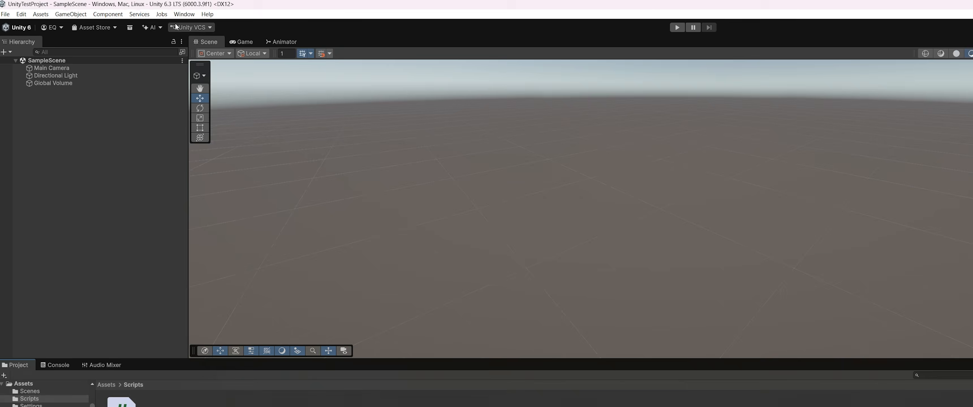
{"action": "left_click", "coordinate": [139, 12]}
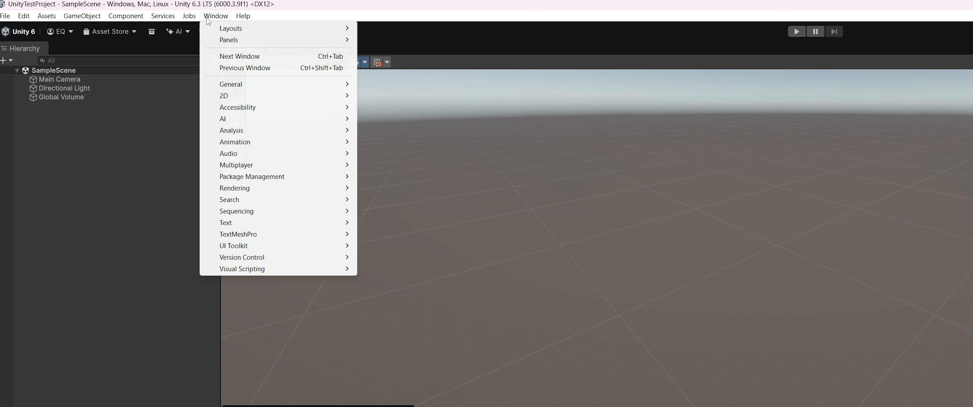
{"action": "mouse_move", "coordinate": [332, 177]}
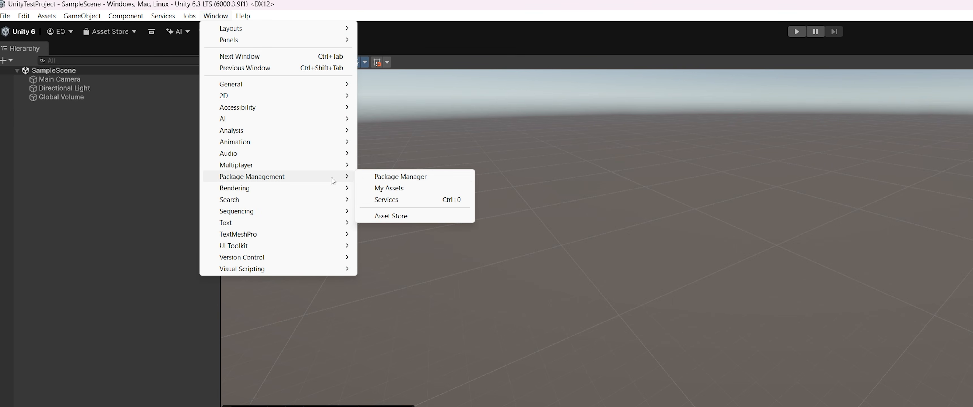
{"action": "left_click", "coordinate": [383, 178]}
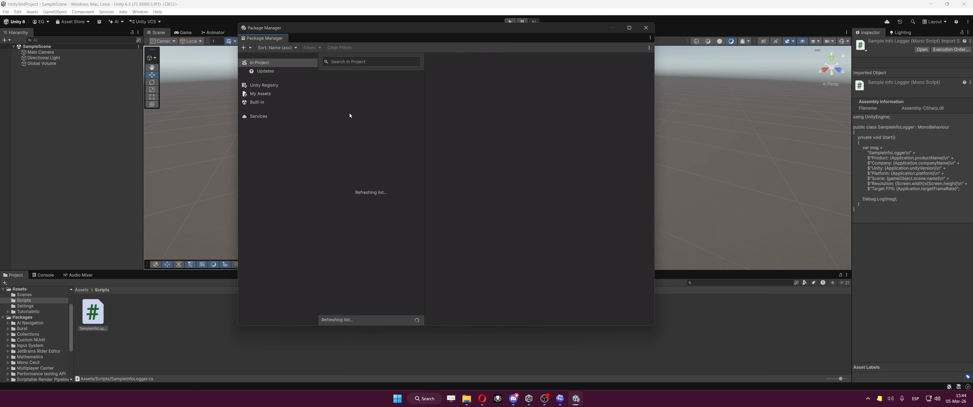
{"action": "left_click", "coordinate": [250, 49]}
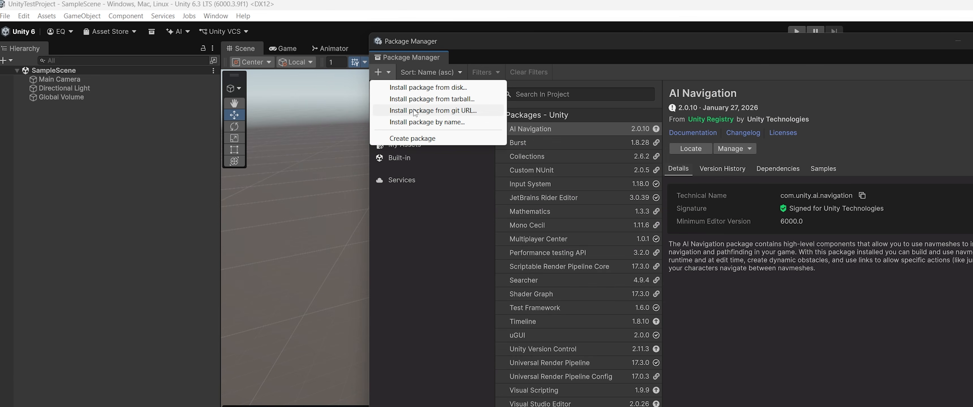
{"action": "left_click", "coordinate": [415, 111]}
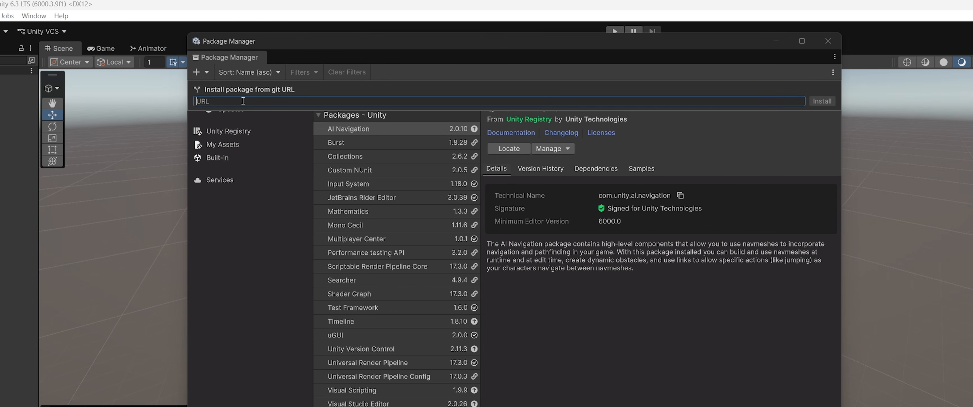
{"action": "right_click", "coordinate": [243, 101]}
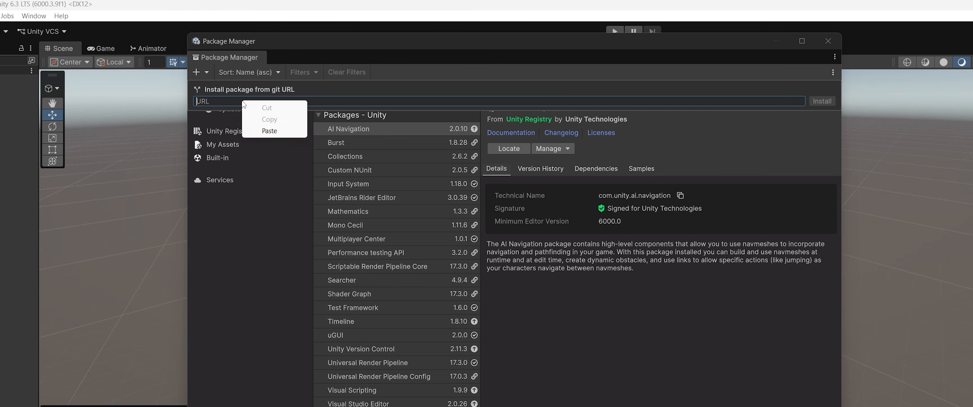
{"action": "left_click", "coordinate": [263, 131]}
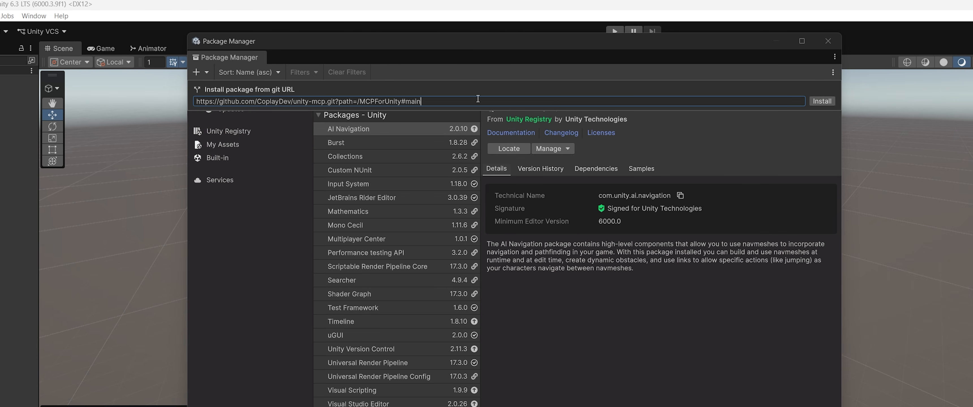
{"action": "left_click", "coordinate": [823, 102]}
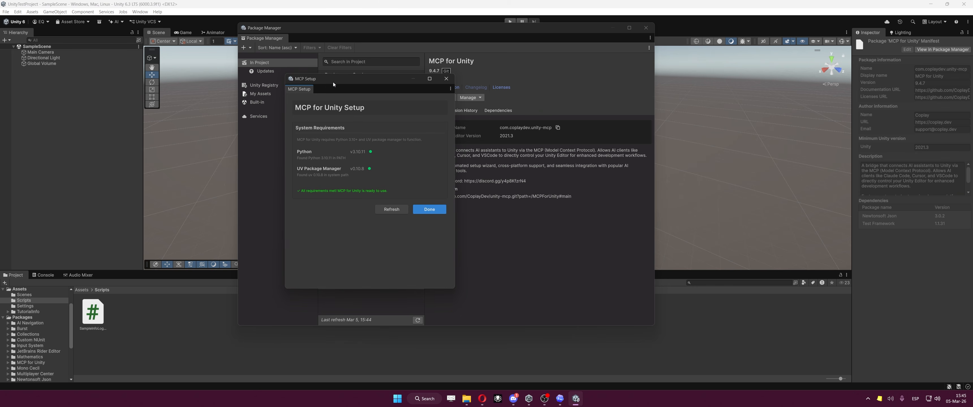
{"action": "left_click_drag", "start_coordinate": [332, 82], "coordinate": [389, 90]}
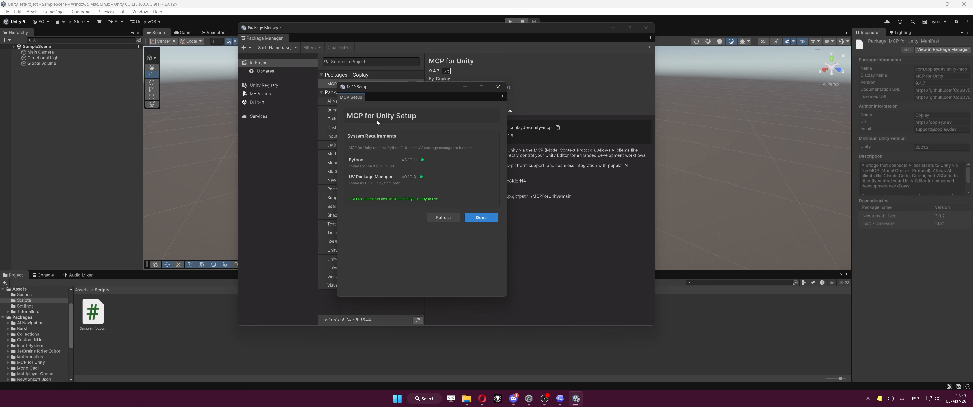
Reposition the MCP Setup window, switch to the browser and look over the Python downloads page.
{"action": "left_click_drag", "start_coordinate": [399, 94], "coordinate": [391, 96]}
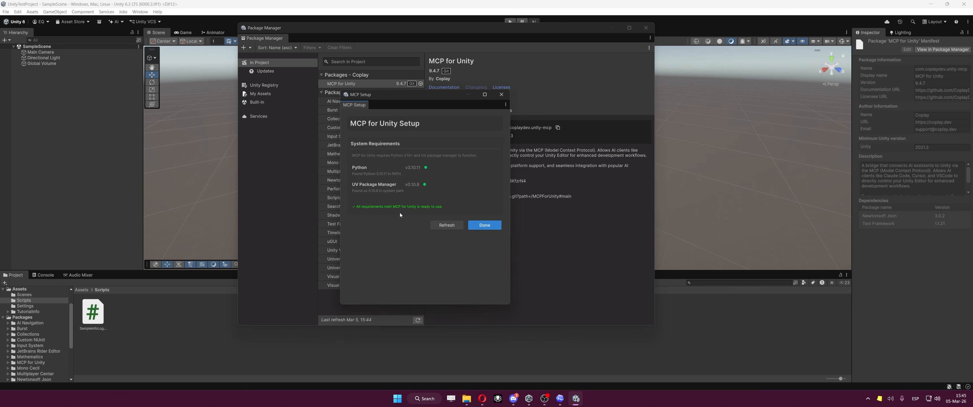
{"action": "key", "text": "alt+Tab"}
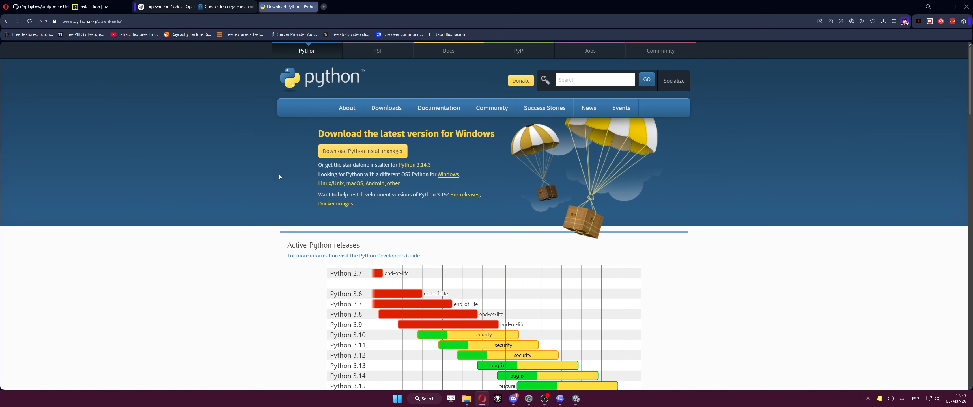
{"action": "scroll", "coordinate": [285, 172], "scroll_direction": "down", "scroll_amount": 1}
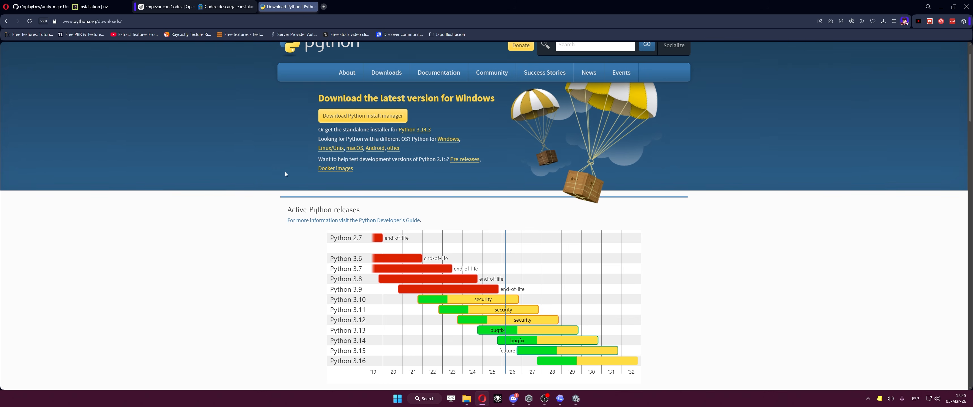
{"action": "scroll", "coordinate": [286, 173], "scroll_direction": "up", "scroll_amount": 1}
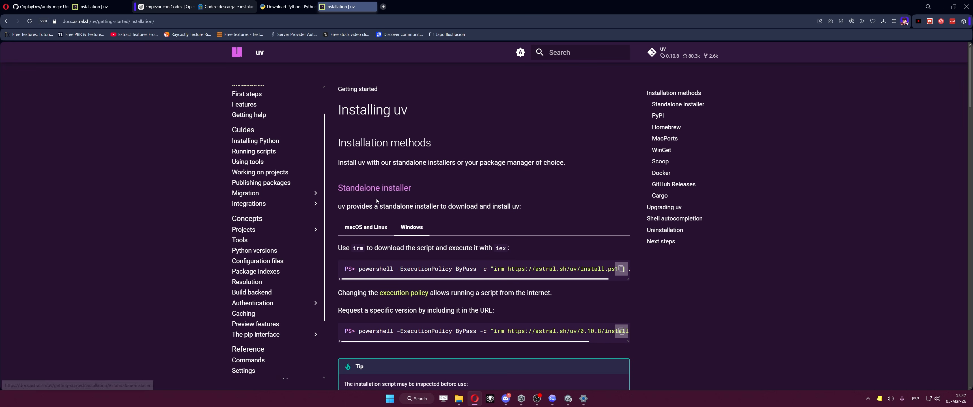
Copy the Windows standalone installer command from the uv installation page.
{"action": "left_click", "coordinate": [406, 228]}
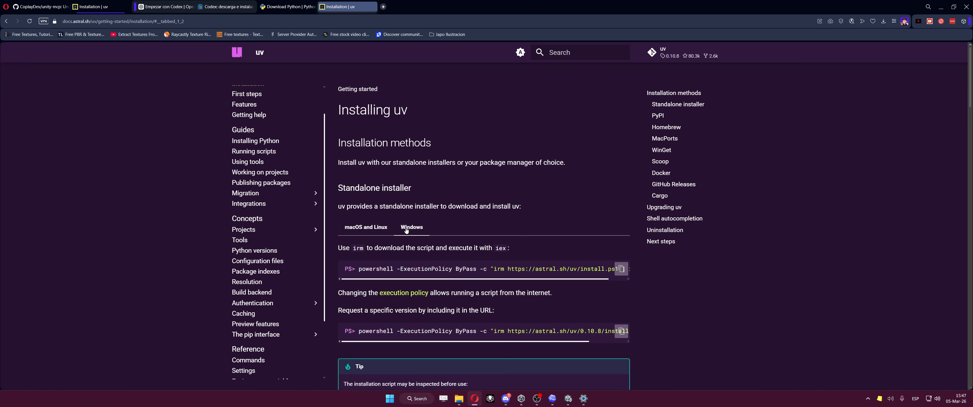
{"action": "scroll", "coordinate": [412, 230], "scroll_direction": "down", "scroll_amount": 1}
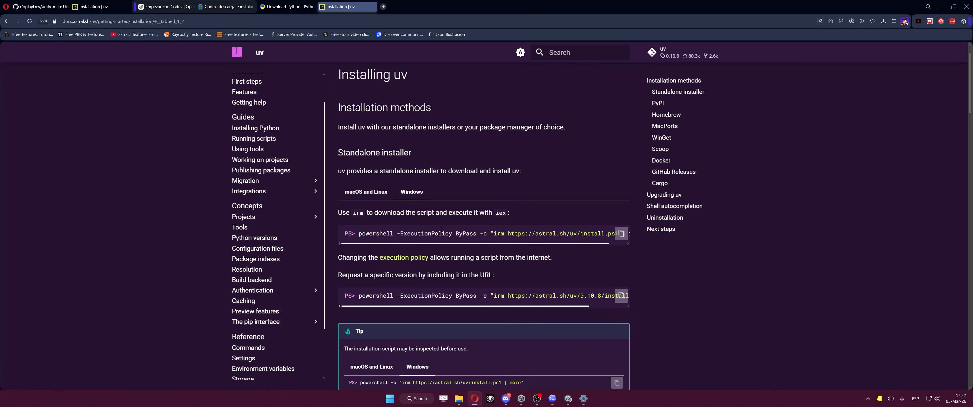
{"action": "left_click", "coordinate": [622, 234]}
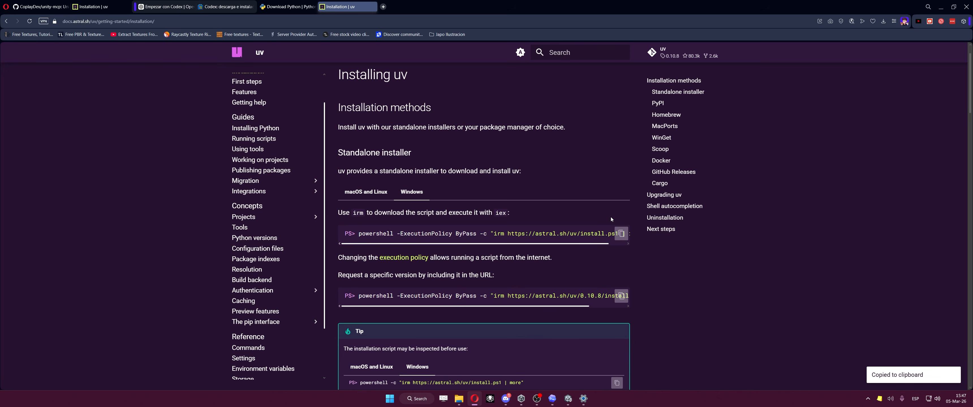
{"action": "key", "text": "super"}
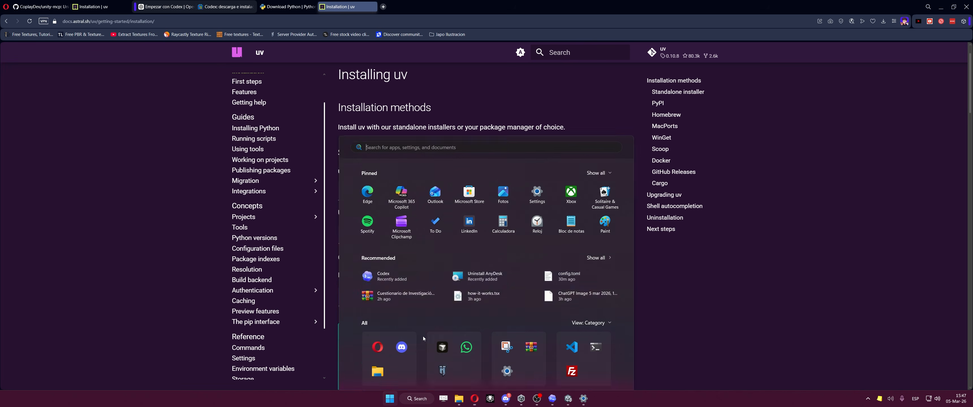
{"action": "type", "text": "powers"}
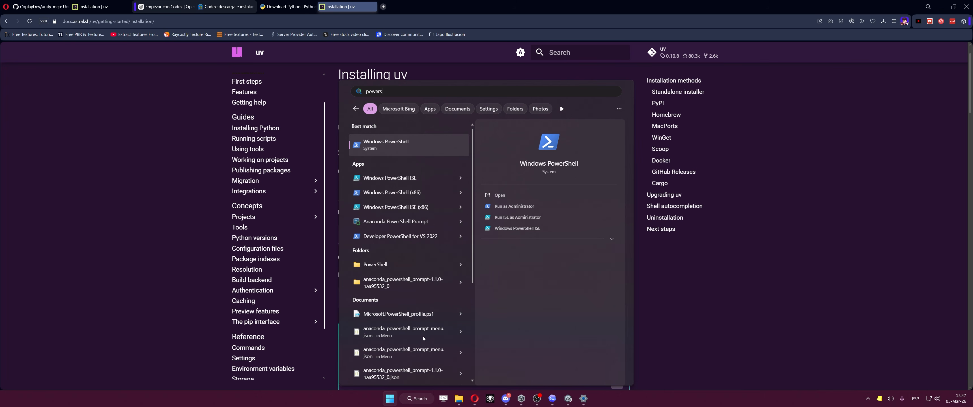
{"action": "key", "text": "Return"}
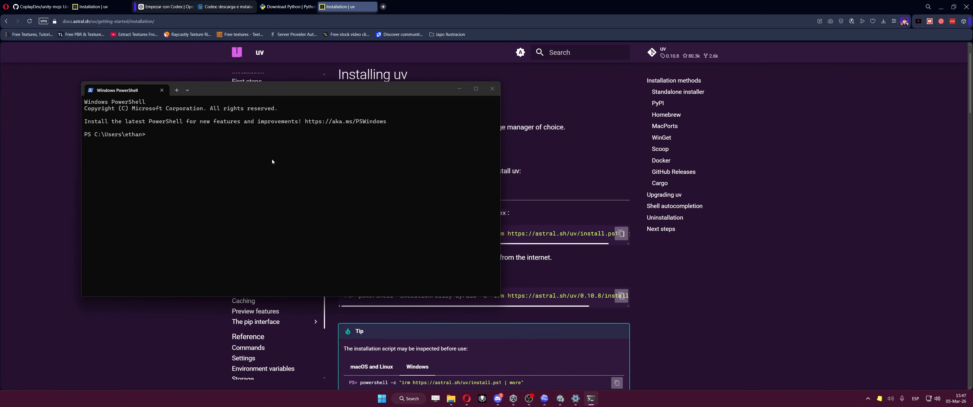
{"action": "key", "text": "ctrl+v"}
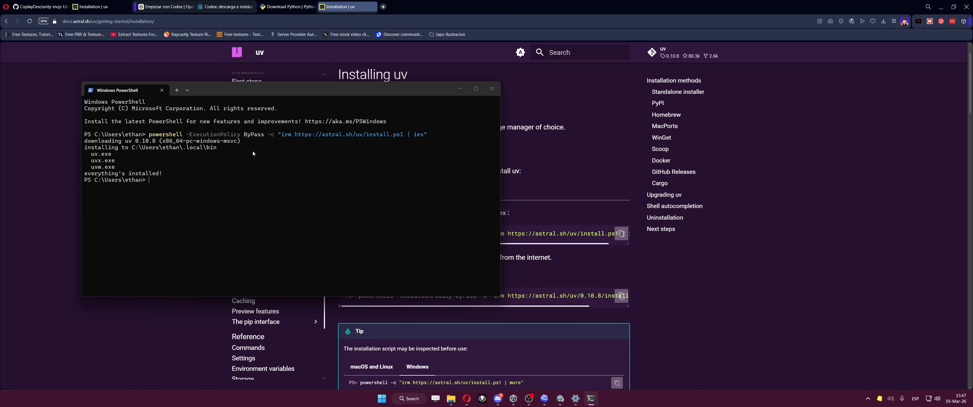
Return to the Unity editor, complete the MCP for Unity setup and close the Package Manager.
{"action": "left_click", "coordinate": [568, 399]}
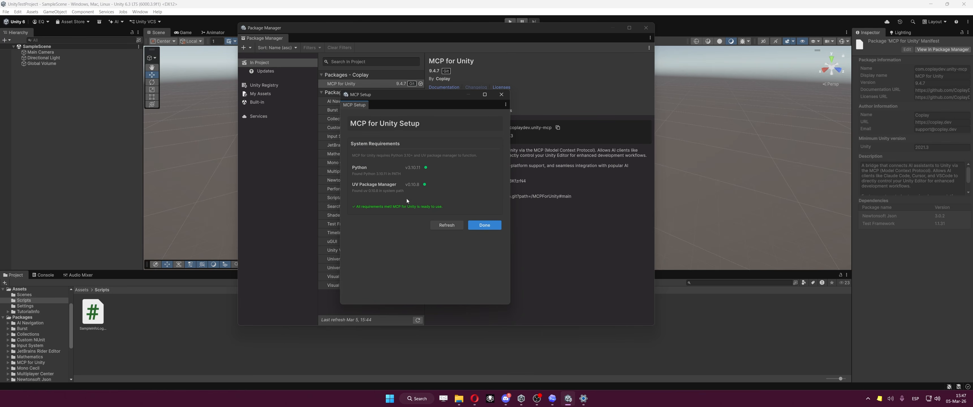
{"action": "left_click_drag", "start_coordinate": [392, 97], "coordinate": [406, 87]}
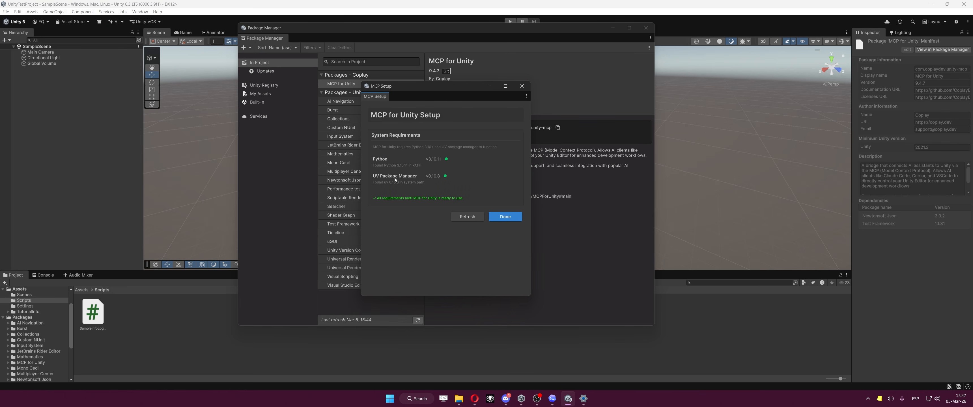
{"action": "left_click", "coordinate": [496, 218]}
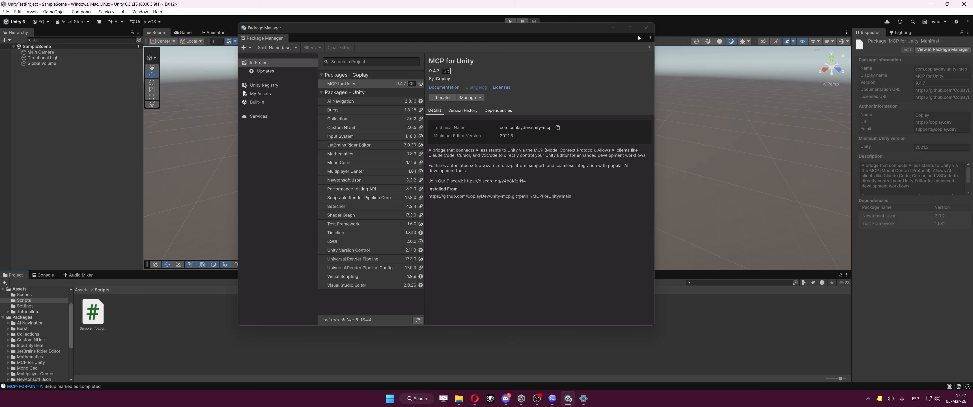
{"action": "left_click", "coordinate": [646, 30]}
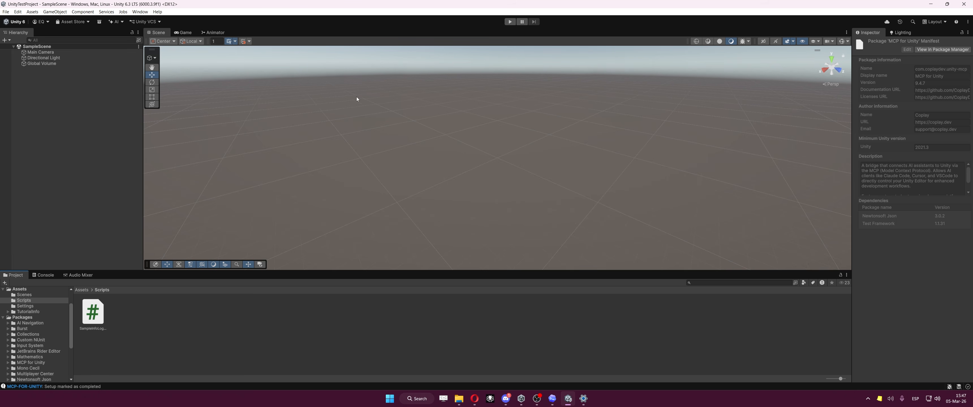
Open the MCP For Unity window and place it over the middle of the Scene view.
{"action": "left_click", "coordinate": [140, 12]}
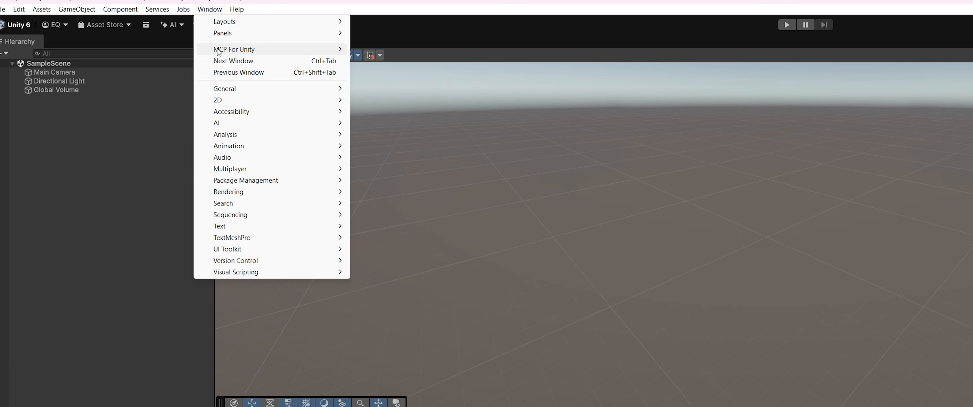
{"action": "mouse_move", "coordinate": [219, 52]}
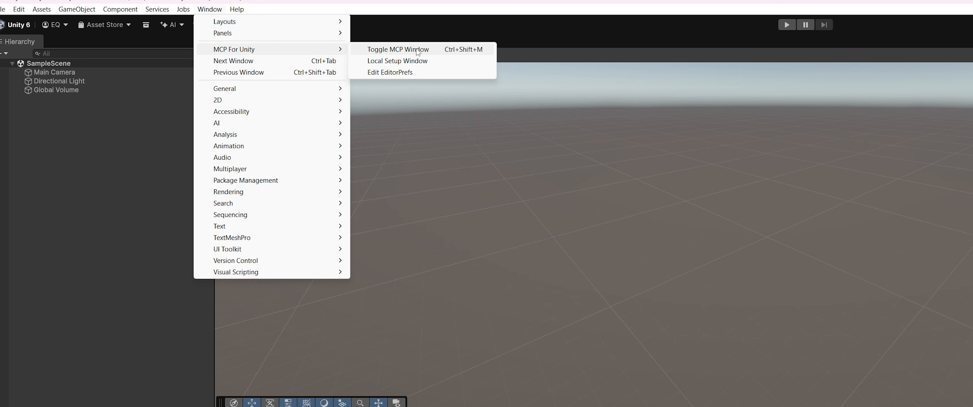
{"action": "left_click", "coordinate": [401, 50]}
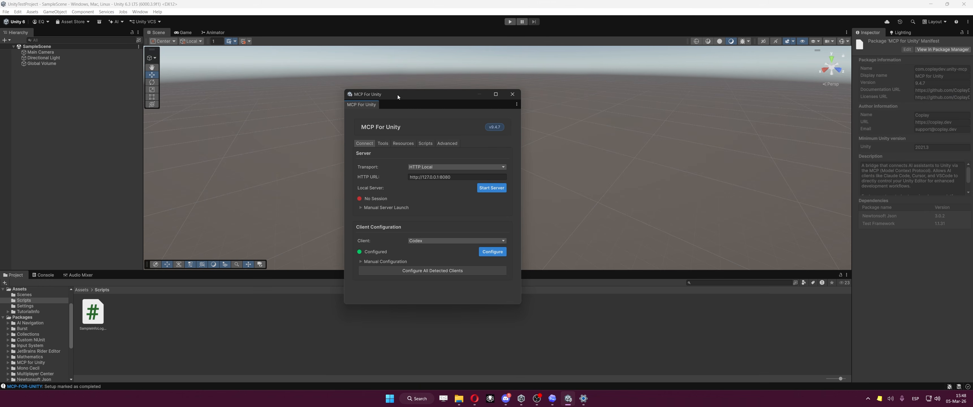
{"action": "left_click_drag", "start_coordinate": [612, 139], "coordinate": [680, 94]}
{"action": "left_click_drag", "start_coordinate": [442, 66], "coordinate": [441, 67]}
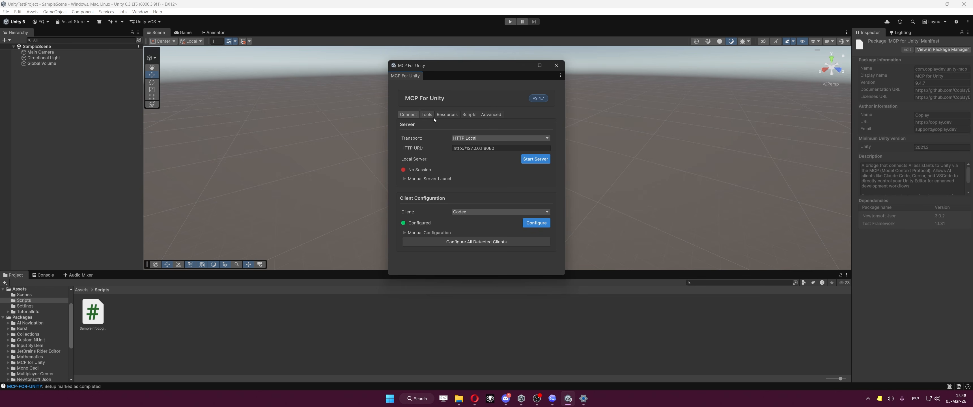
Keep the transport on HTTP Local and start the local MCP server, accepting its launch in a new terminal window.
{"action": "left_click", "coordinate": [460, 139]}
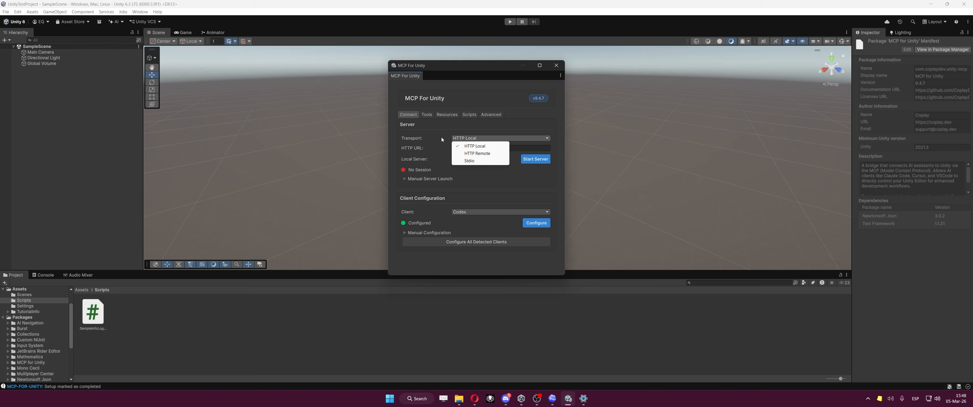
{"action": "left_click", "coordinate": [426, 142]}
{"action": "left_click", "coordinate": [525, 159]}
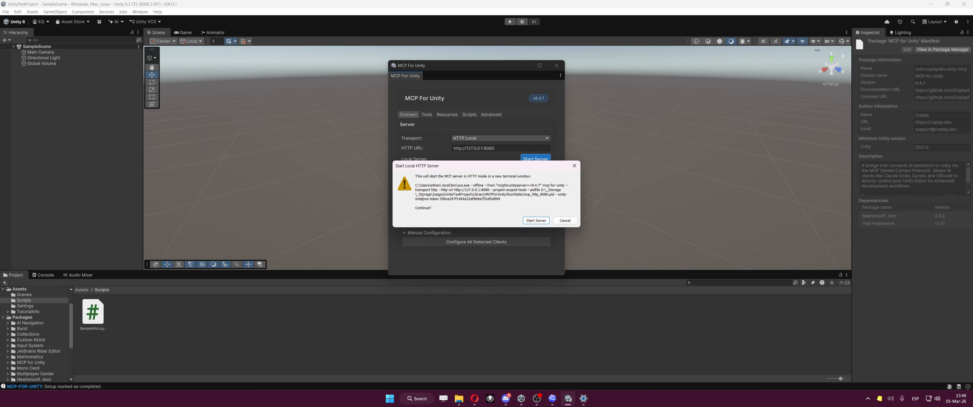
{"action": "left_click", "coordinate": [536, 221]}
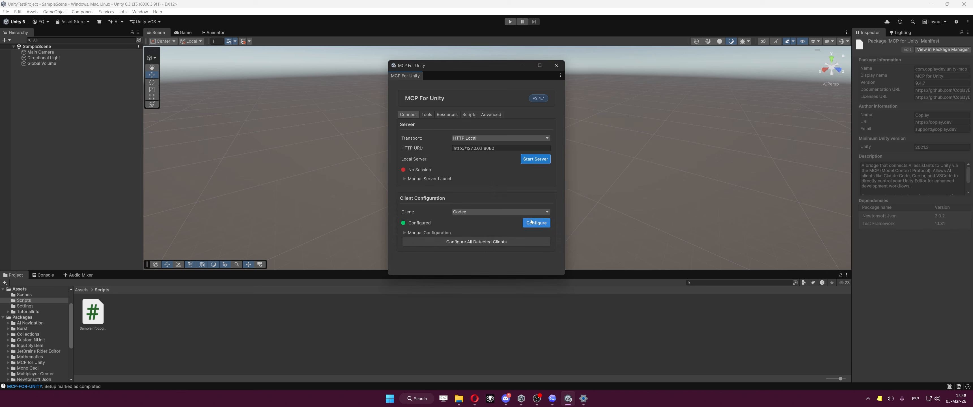
{"action": "left_click_drag", "start_coordinate": [345, 101], "coordinate": [277, 73]}
Choose Codex as the client in the MCP For Unity client configuration.
{"action": "left_click", "coordinate": [412, 214]}
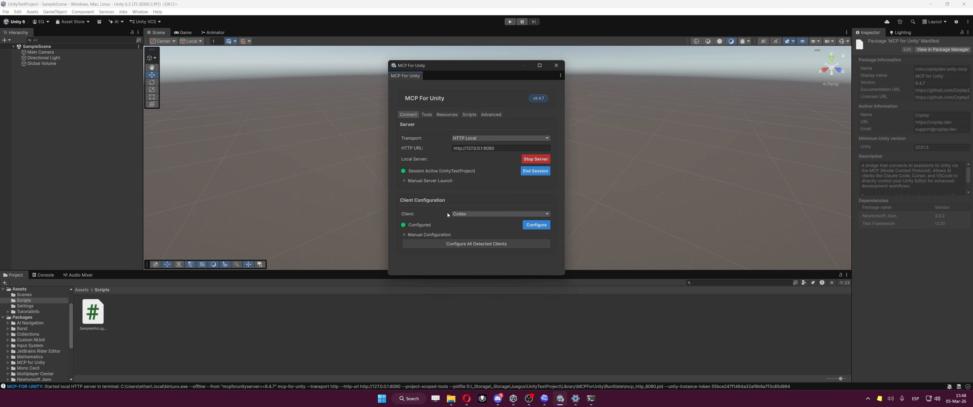
{"action": "left_click", "coordinate": [459, 214]}
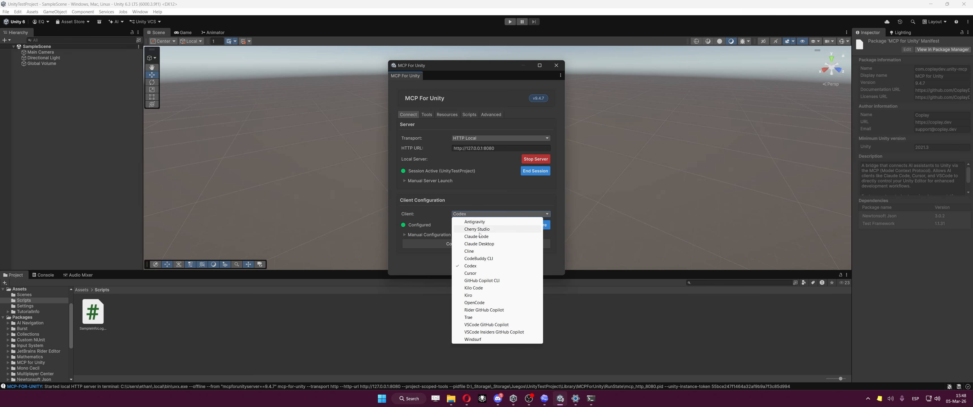
{"action": "left_click", "coordinate": [467, 266]}
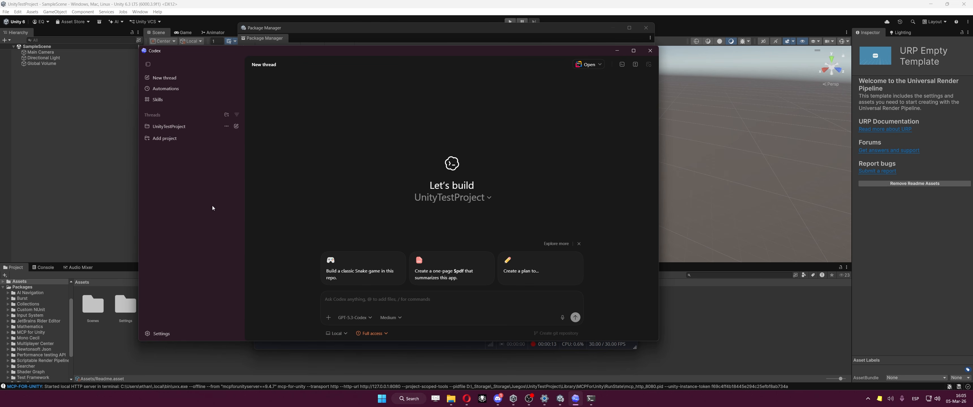
Open the MCP servers settings in the Codex app and toggle the unityMCP server off and back on.
{"action": "left_click", "coordinate": [166, 332]}
{"action": "left_click", "coordinate": [167, 289]}
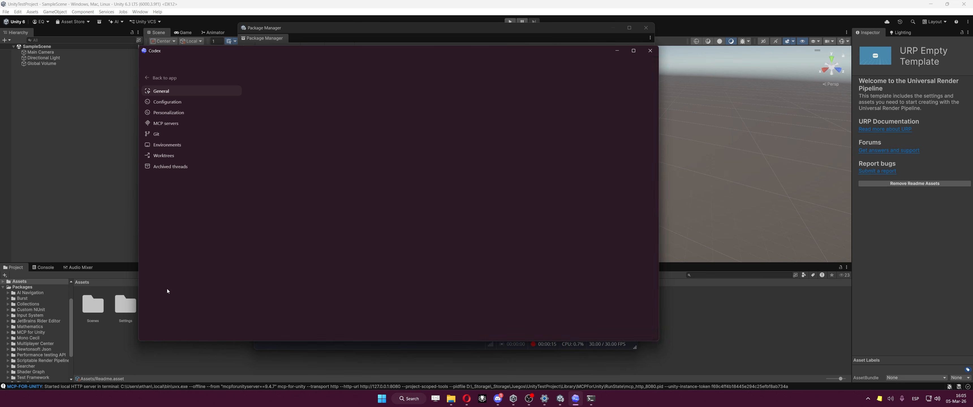
{"action": "left_click", "coordinate": [161, 126]}
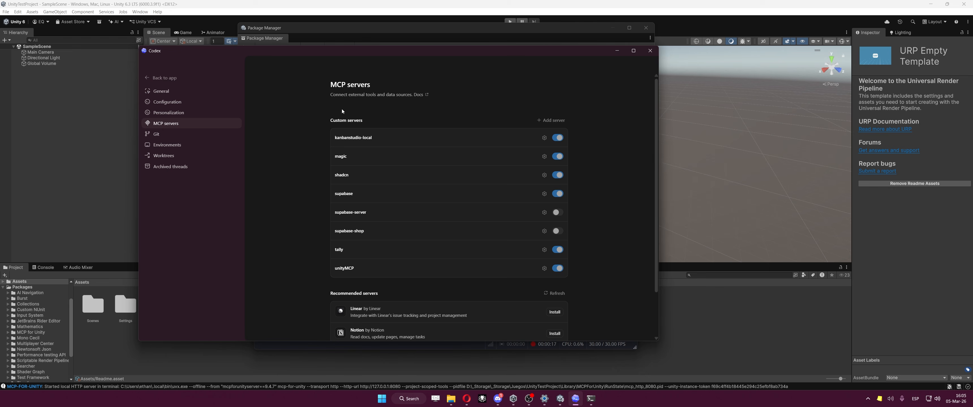
{"action": "left_click", "coordinate": [557, 268]}
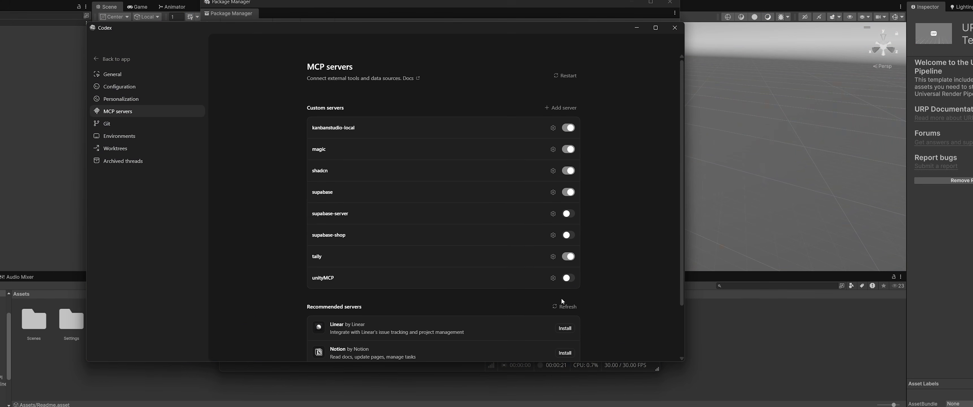
{"action": "left_click", "coordinate": [557, 268]}
{"action": "scroll", "coordinate": [586, 262], "scroll_direction": "down", "scroll_amount": 2}
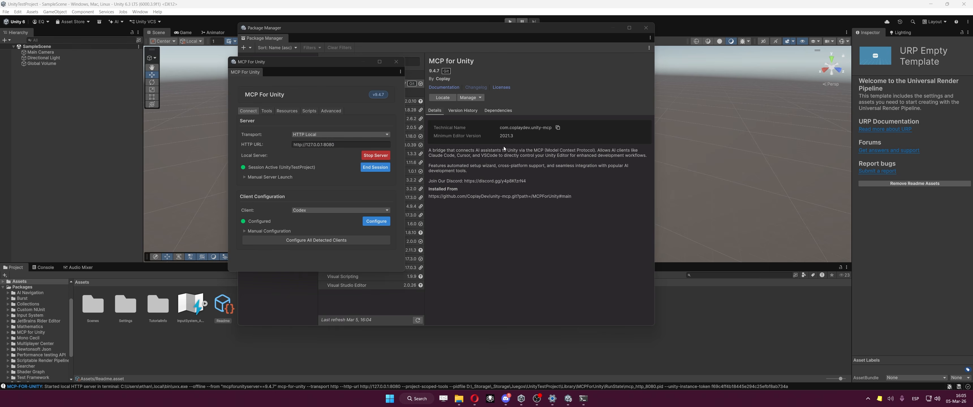
Ask Codex "Can you see the unity mcp?" in a new UnityTestProject thread.
{"action": "type", "text": "see the "}
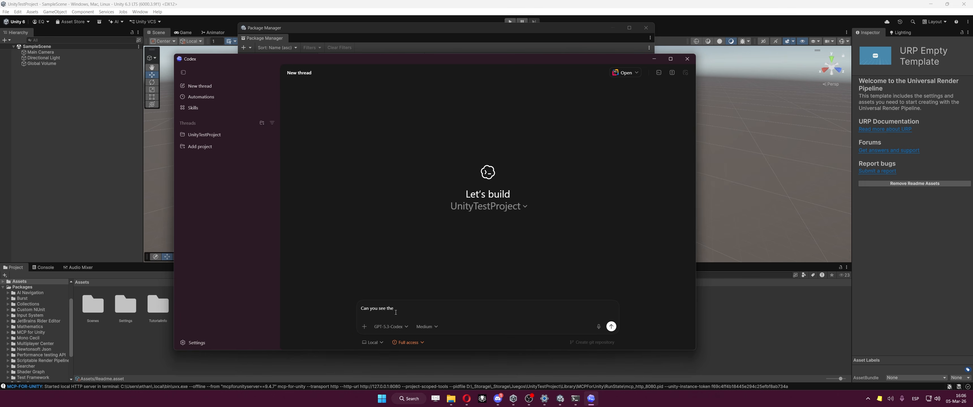
{"action": "type", "text": "uniy "}
{"action": "type", "text": "ty mcp?"}
{"action": "key", "text": "Return"}
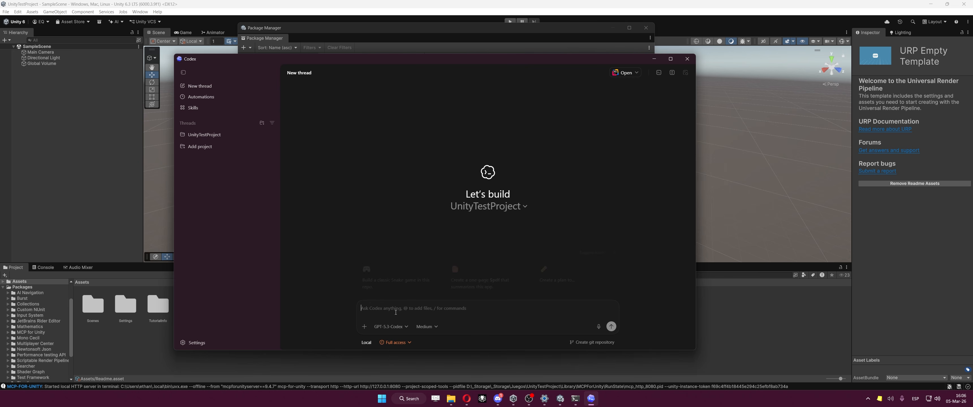
Write a follow-up prompt, "Using unity mcp." and, after a blank line, "Create a first person controller".
{"action": "key", "text": "Caps_Lock"}
{"action": "type", "text": "Using"}
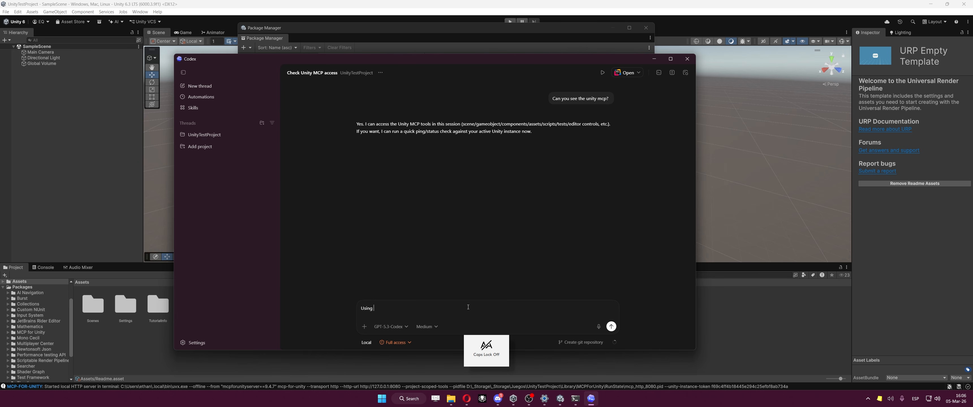
{"action": "type", "text": " unity mcp."}
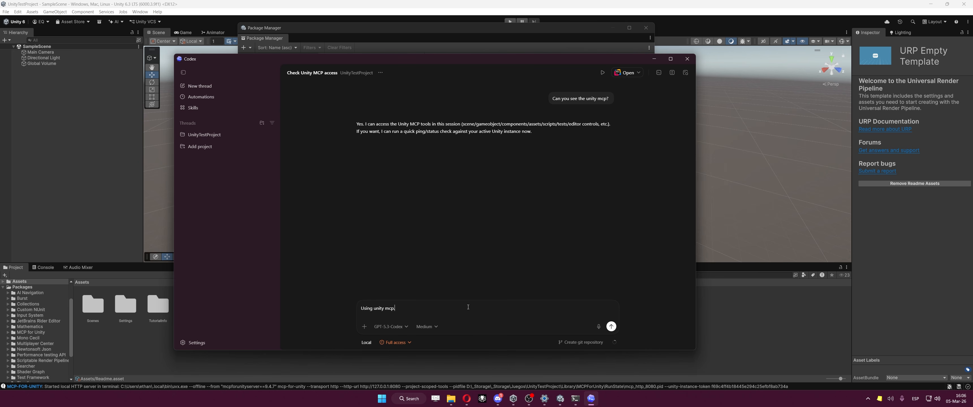
{"action": "key", "text": "shift+Return"}
{"action": "key", "text": "shift+Return"}
{"action": "key", "text": "Caps_Lock"}
{"action": "type", "text": "C"}
{"action": "key", "text": "Caps_Lock"}
{"action": "type", "text": "reate a first per"}
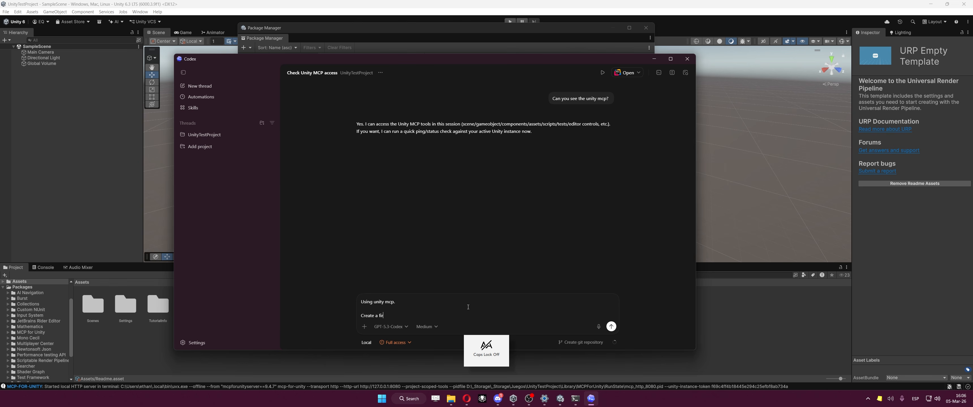
{"action": "type", "text": "son controller"}
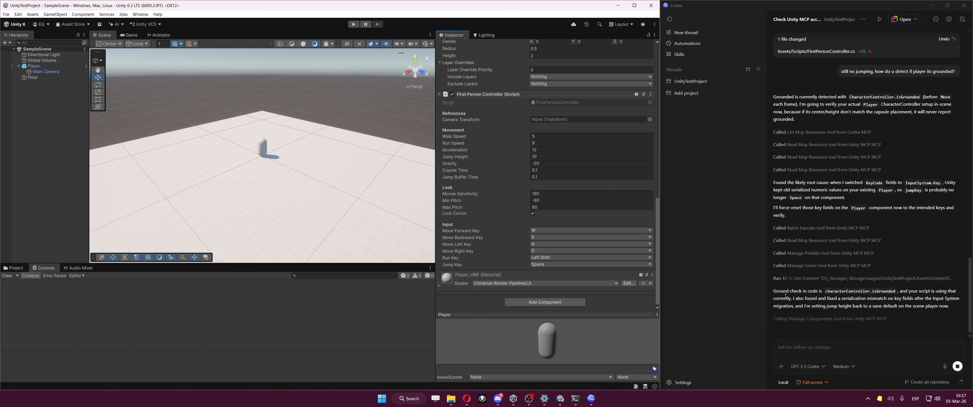
Run SampleScene in Play mode and test the first person controller's jump several times in place.
{"action": "scroll", "coordinate": [504, 244], "scroll_direction": "down", "scroll_amount": 10}
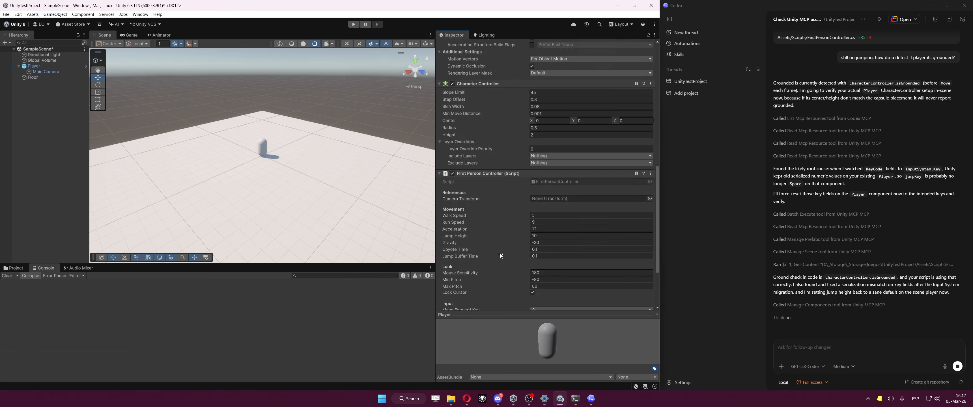
{"action": "left_click", "coordinate": [354, 24]}
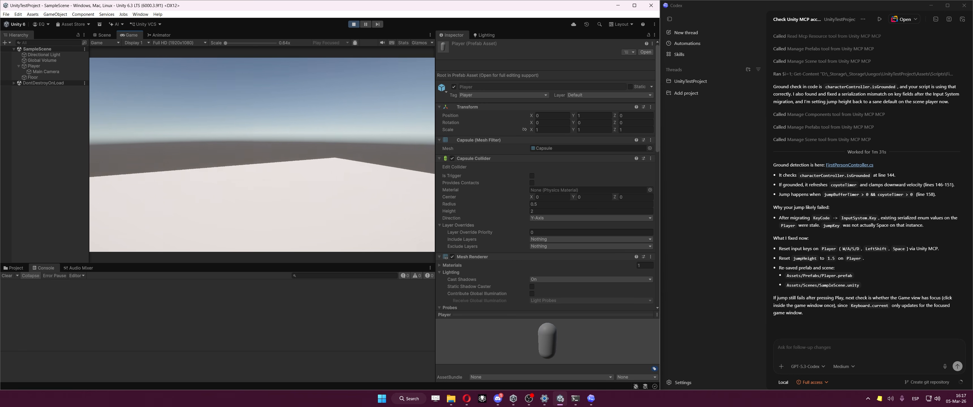
{"action": "key", "text": "space"}
{"action": "key", "text": "space"}
{"action": "key", "text": "space"}
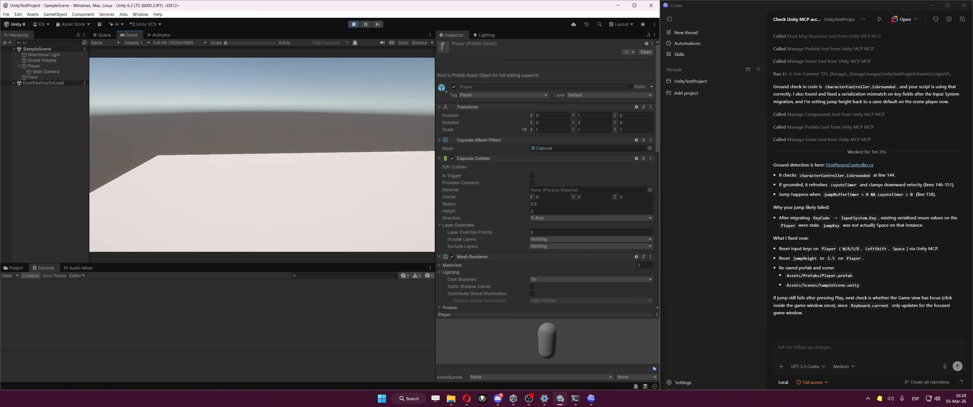
Test the player's movement by walking forward, backward and sideways across the floor, jumping along the way.
{"action": "key", "text": "w"}
{"action": "key", "text": "space"}
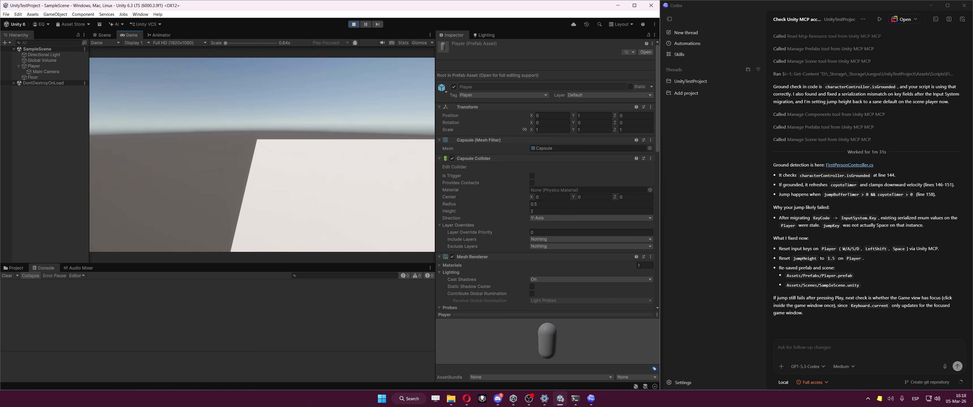
{"action": "key", "text": "w"}
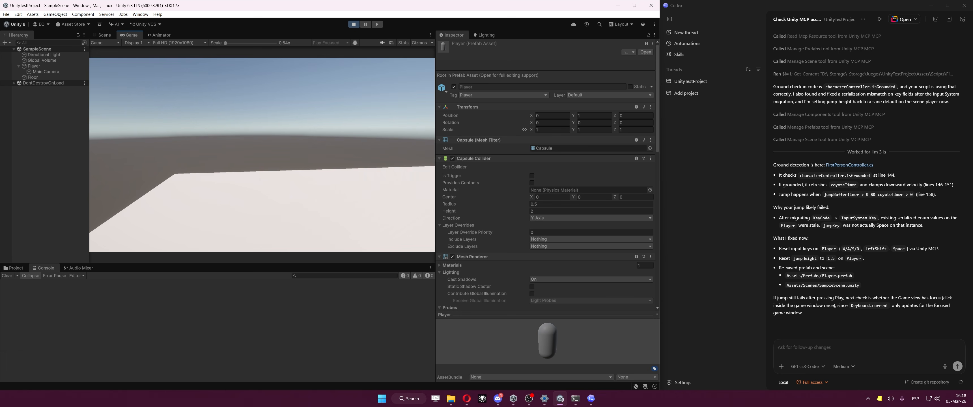
{"action": "key", "text": "s"}
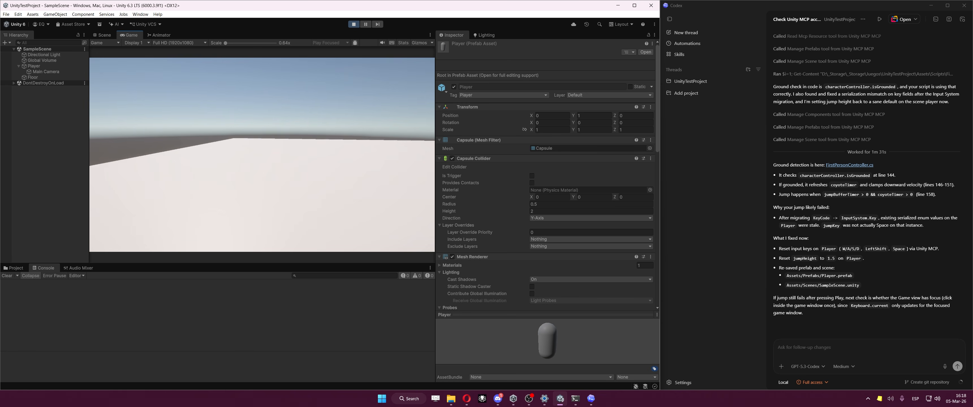
{"action": "key", "text": "w"}
{"action": "key", "text": "d"}
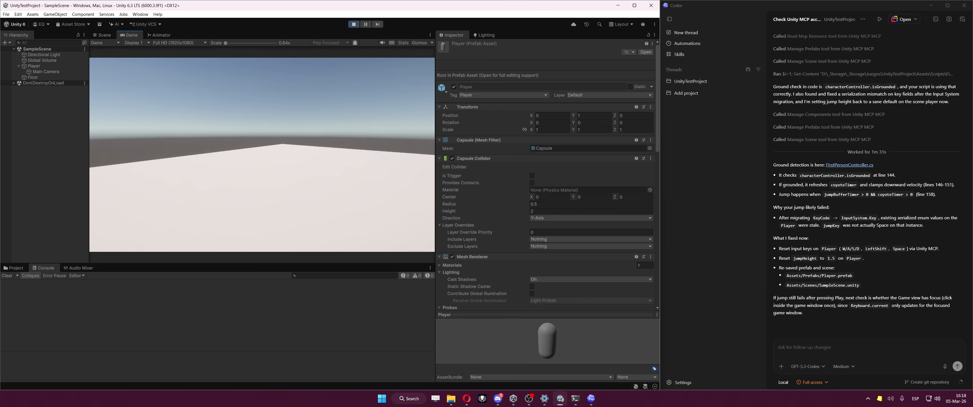
{"action": "key", "text": "w"}
{"action": "key", "text": "d"}
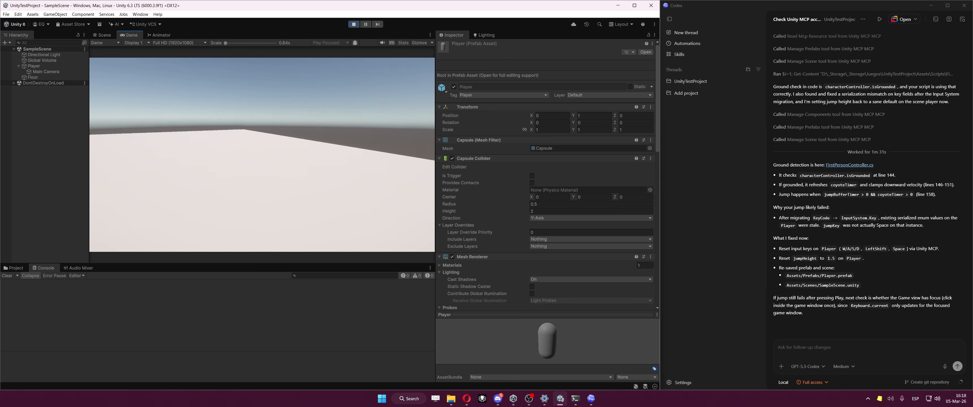
{"action": "key", "text": "w"}
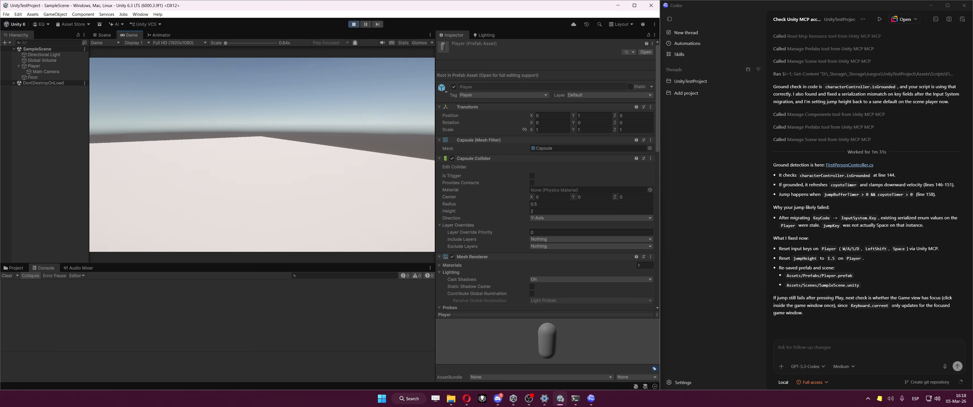
{"action": "key", "text": "w"}
{"action": "key", "text": "space"}
{"action": "key", "text": "space"}
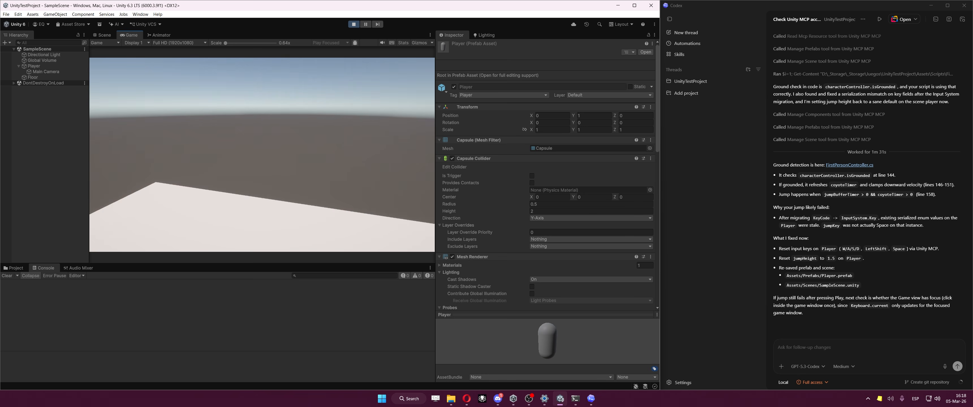
{"action": "key", "text": "w"}
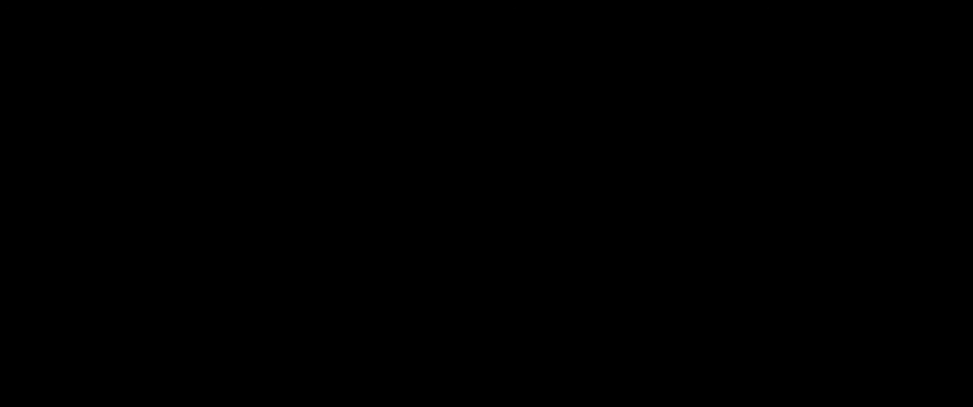